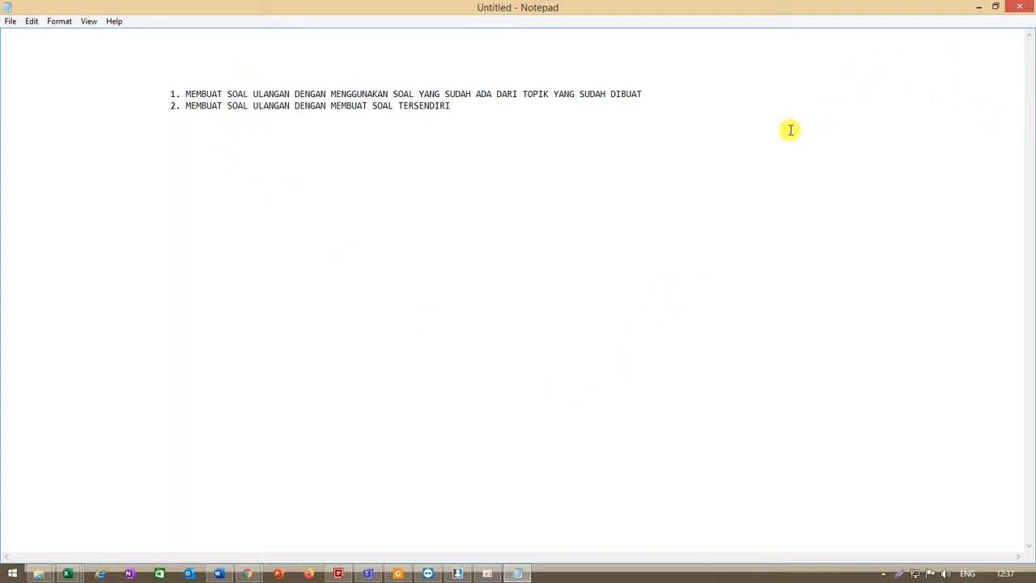
- Highlight the two listed ways of making a test in the notes, starting with using existing questions from a topic
{"action": "left_click", "coordinate": [654, 97]}
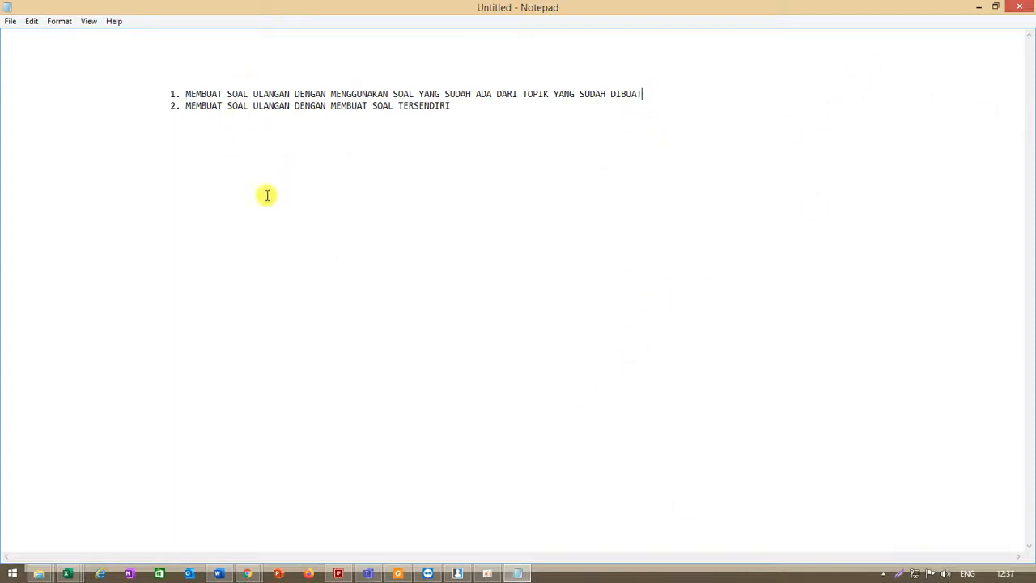
{"action": "left_click_drag", "start_coordinate": [185, 94], "coordinate": [643, 93]}
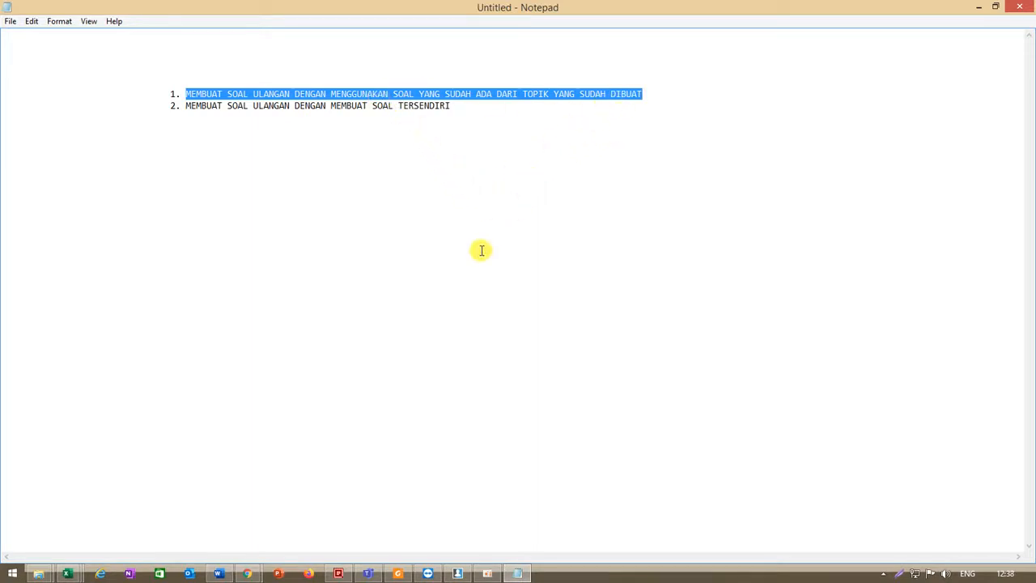
{"action": "left_click", "coordinate": [309, 201]}
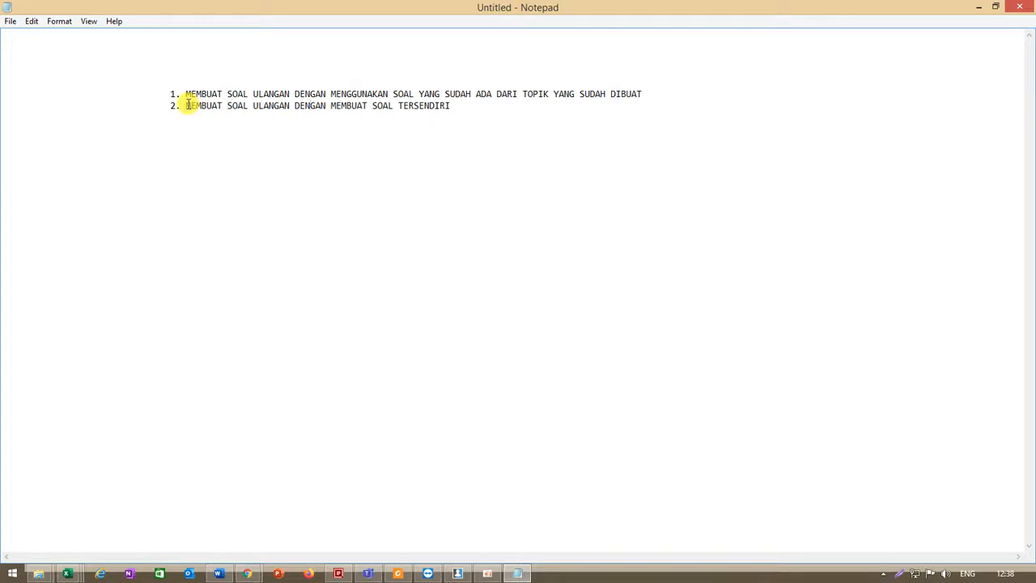
{"action": "left_click_drag", "start_coordinate": [187, 104], "coordinate": [438, 106]}
{"action": "left_click_drag", "start_coordinate": [185, 94], "coordinate": [444, 92]}
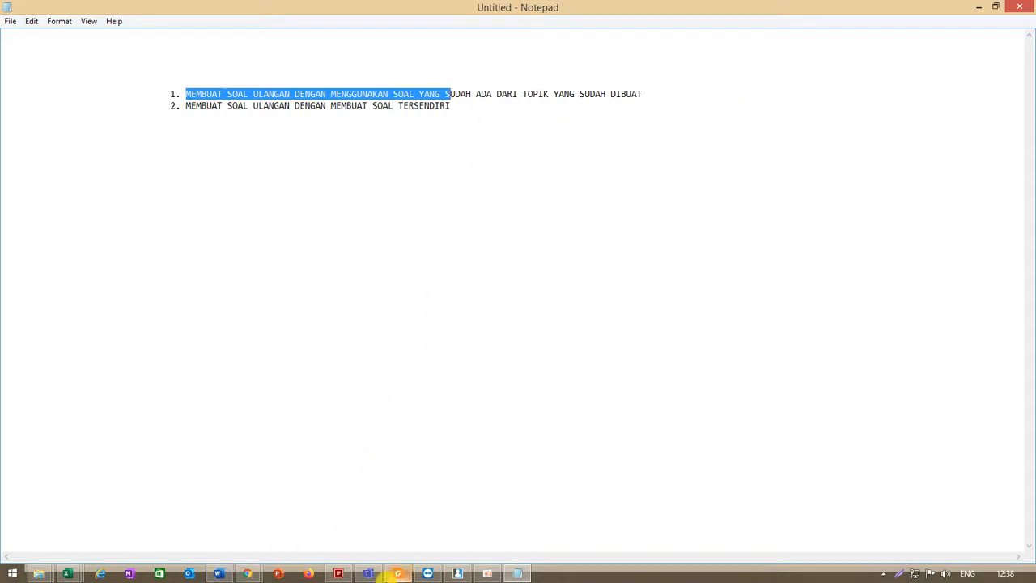
- Switch to the browser and open the Kurikulum & Tugas section of Quipper
{"action": "mouse_move", "coordinate": [253, 571]}
{"action": "left_click", "coordinate": [273, 520]}
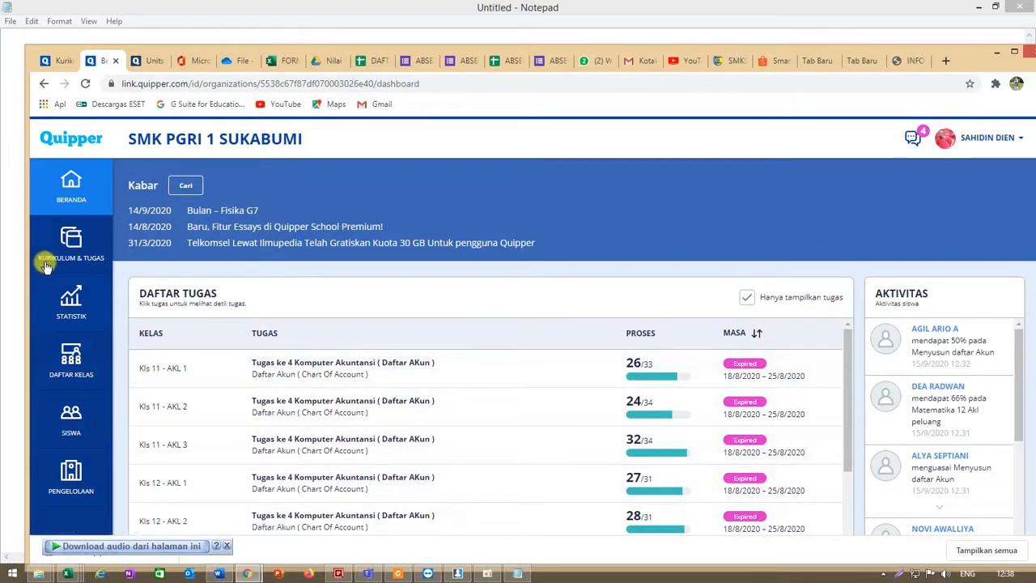
{"action": "left_click", "coordinate": [69, 246]}
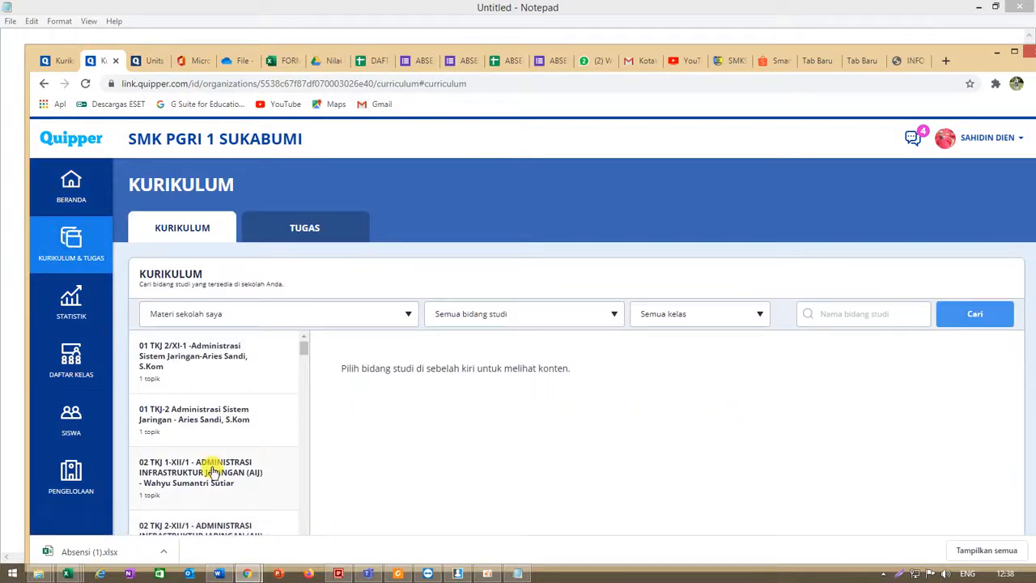
- Open the subject Komputer Akuntansi Perusahaan Jasa dan Dagang from the curriculum list
{"action": "scroll", "coordinate": [213, 469], "scroll_direction": "down", "scroll_amount": 5}
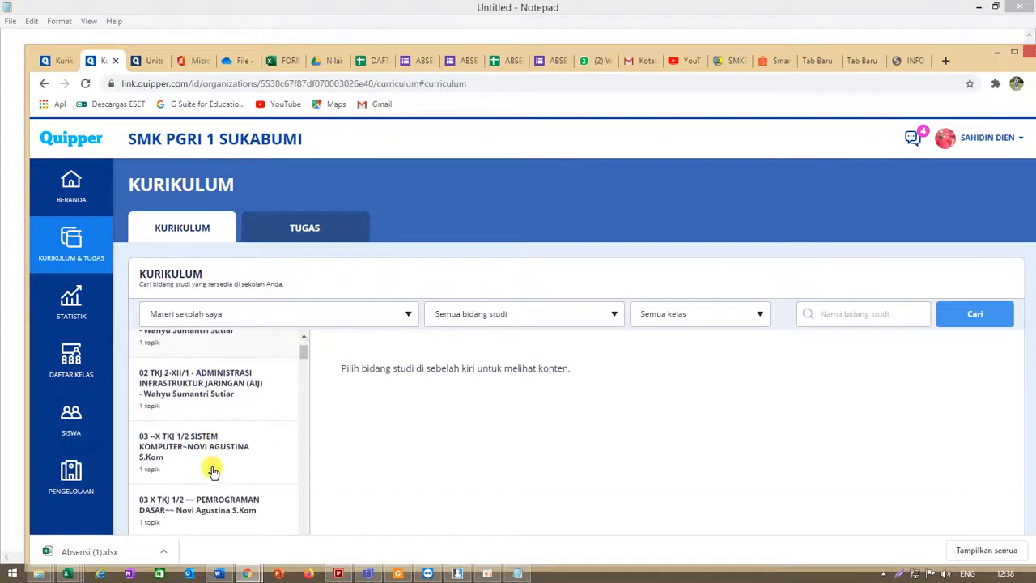
{"action": "scroll", "coordinate": [213, 471], "scroll_direction": "down", "scroll_amount": 5}
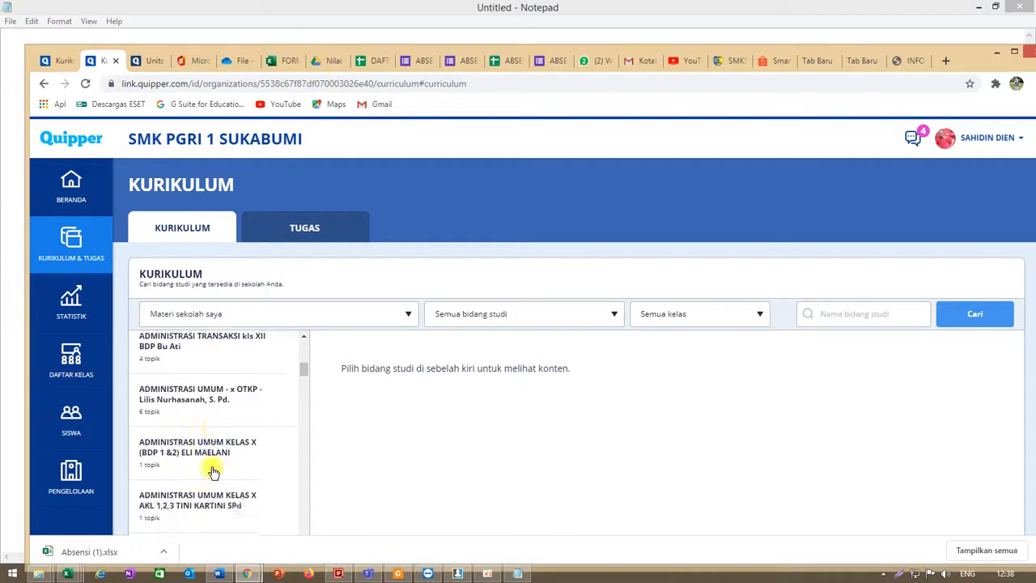
{"action": "scroll", "coordinate": [212, 474], "scroll_direction": "down", "scroll_amount": 1}
{"action": "scroll", "coordinate": [212, 474], "scroll_direction": "down", "scroll_amount": 1}
{"action": "scroll", "coordinate": [211, 473], "scroll_direction": "down", "scroll_amount": 1}
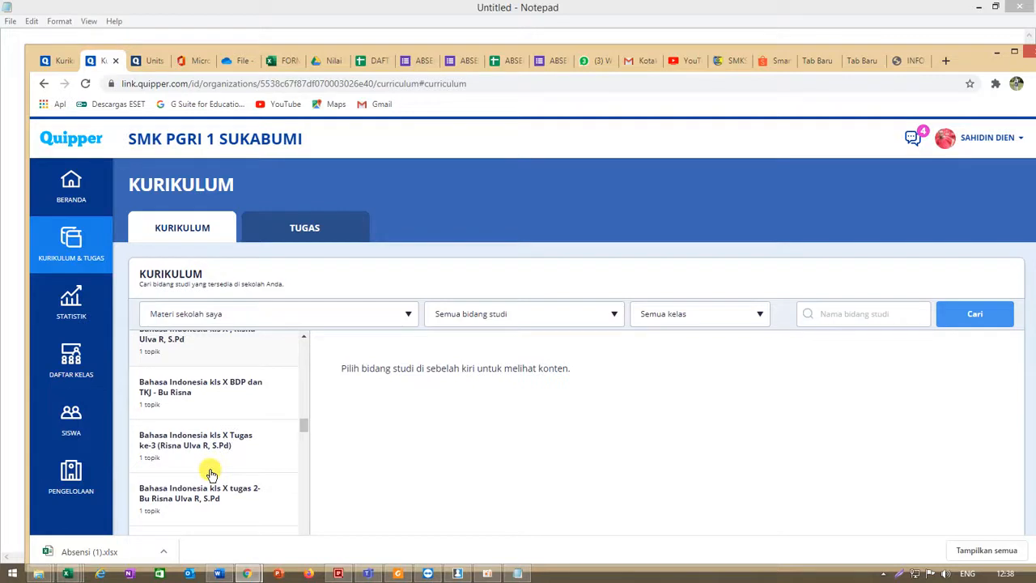
{"action": "scroll", "coordinate": [210, 473], "scroll_direction": "down", "scroll_amount": 3}
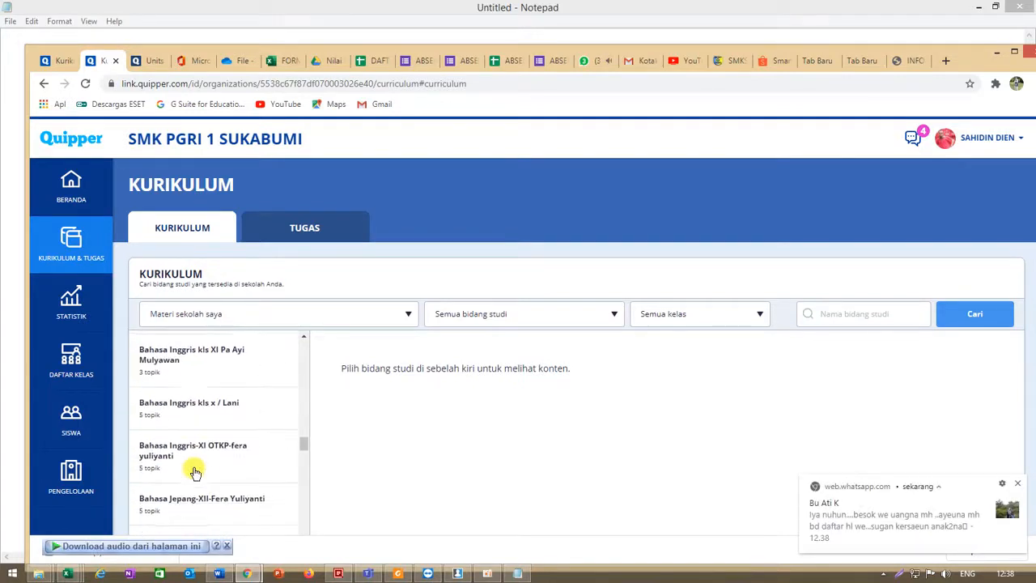
{"action": "left_click", "coordinate": [1017, 483]}
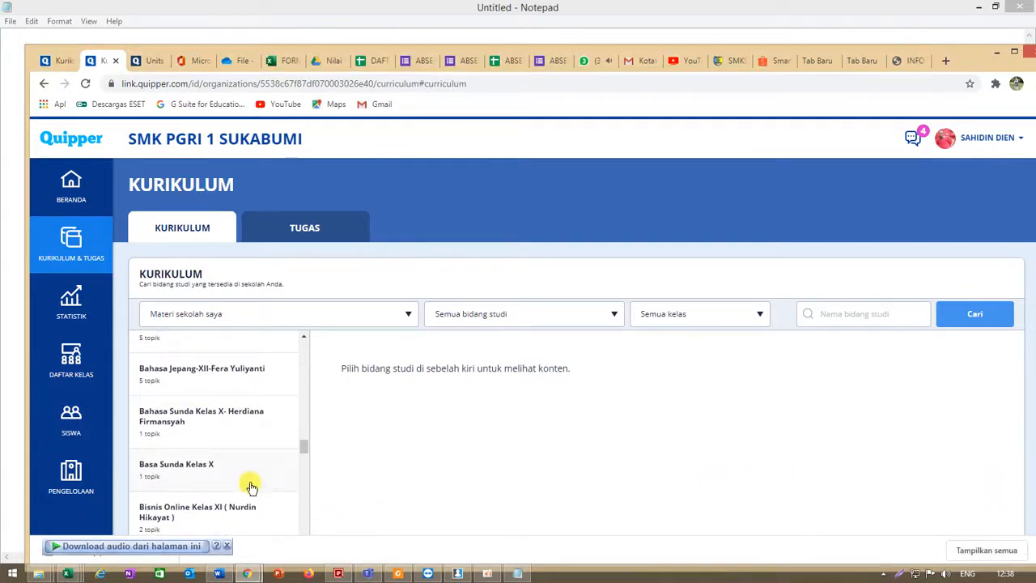
{"action": "scroll", "coordinate": [243, 486], "scroll_direction": "down", "scroll_amount": 5}
{"action": "scroll", "coordinate": [243, 486], "scroll_direction": "down", "scroll_amount": 4}
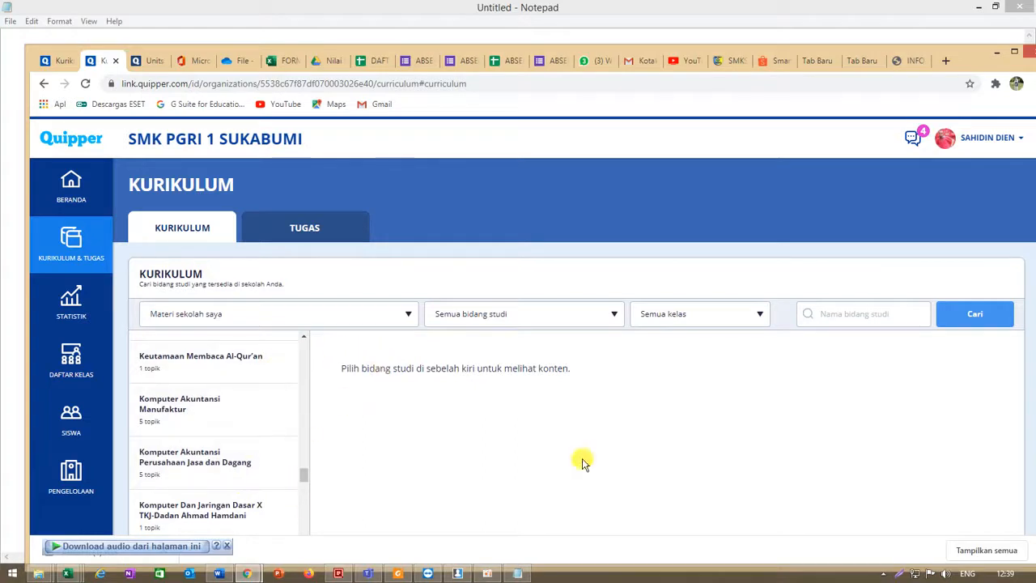
{"action": "left_click", "coordinate": [176, 454]}
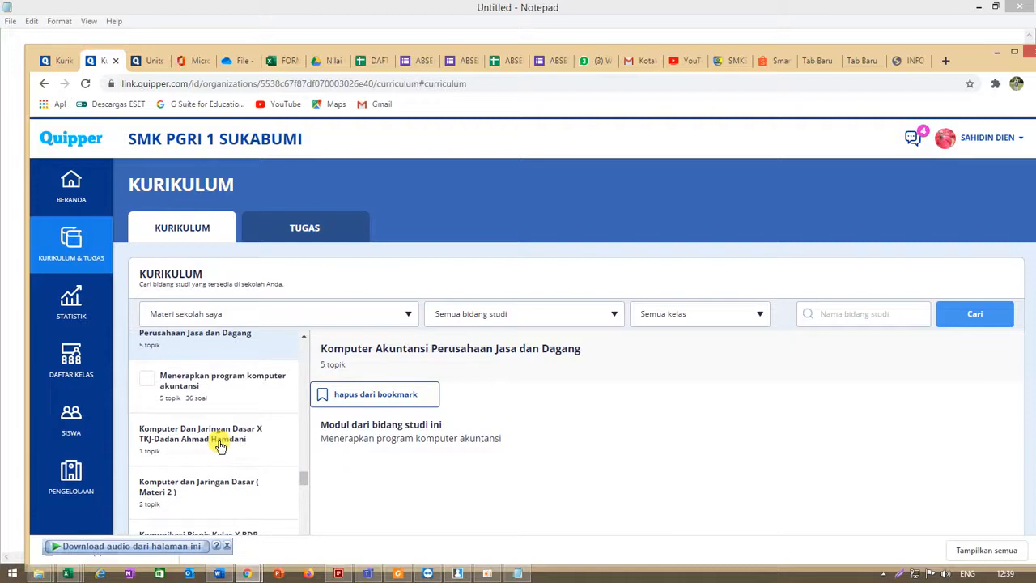
- Expand the module Menerapkan program komputer akuntansi and review its topics
{"action": "left_click", "coordinate": [178, 384]}
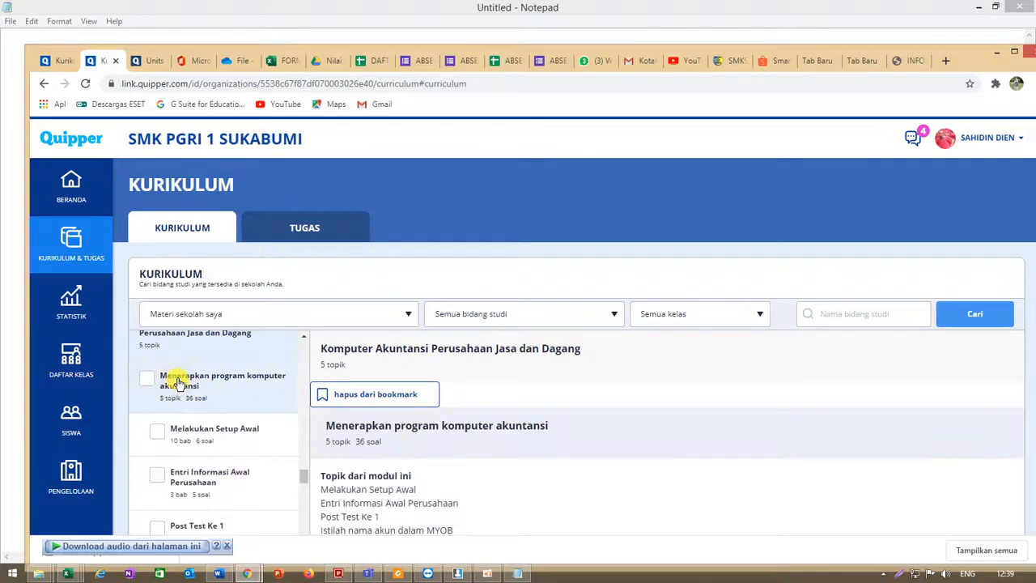
{"action": "scroll", "coordinate": [219, 462], "scroll_direction": "down", "scroll_amount": 2}
{"action": "scroll", "coordinate": [222, 467], "scroll_direction": "up", "scroll_amount": 1}
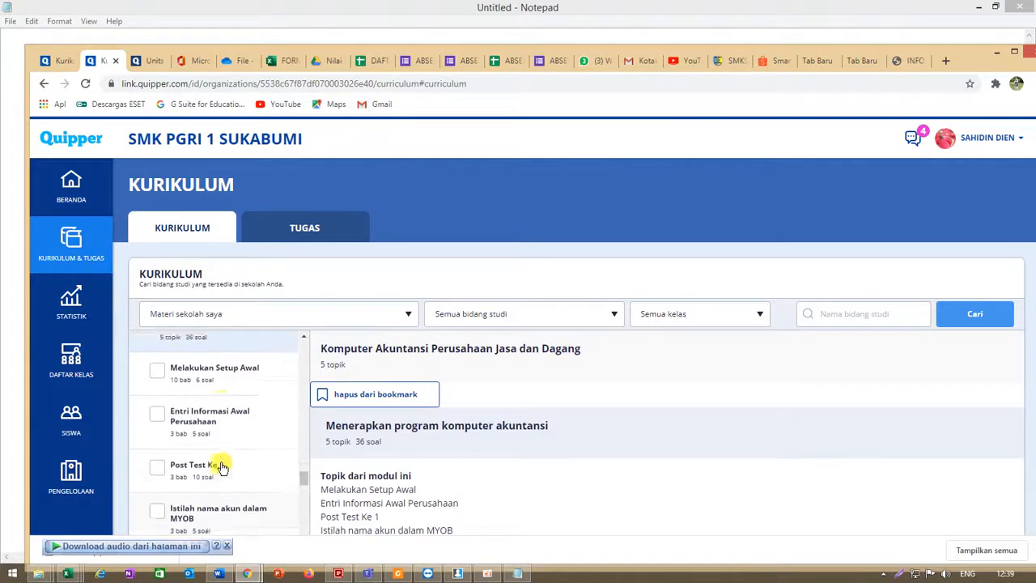
{"action": "scroll", "coordinate": [223, 467], "scroll_direction": "up", "scroll_amount": 1}
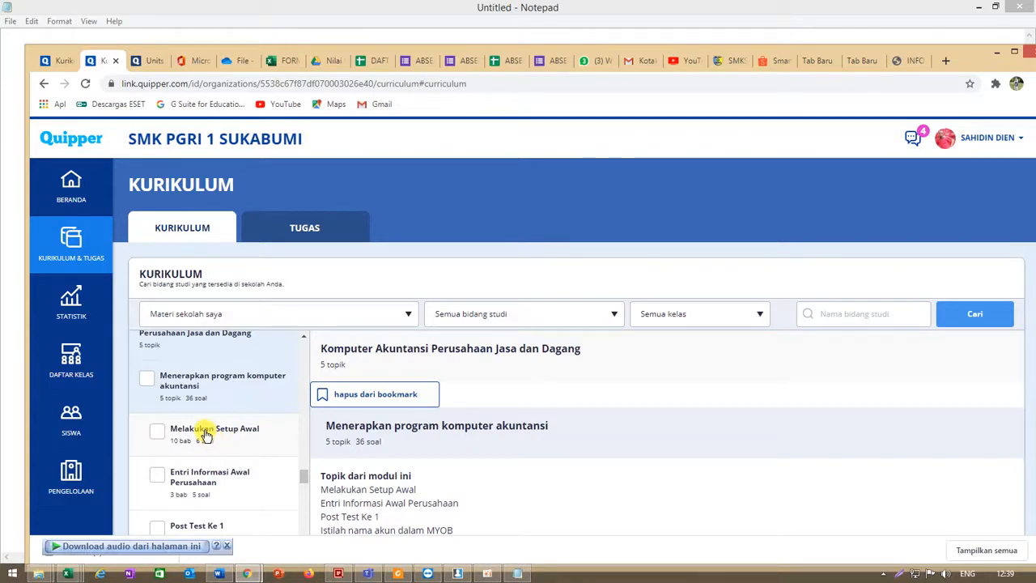
{"action": "scroll", "coordinate": [207, 435], "scroll_direction": "down", "scroll_amount": 2}
{"action": "scroll", "coordinate": [207, 435], "scroll_direction": "up", "scroll_amount": 2}
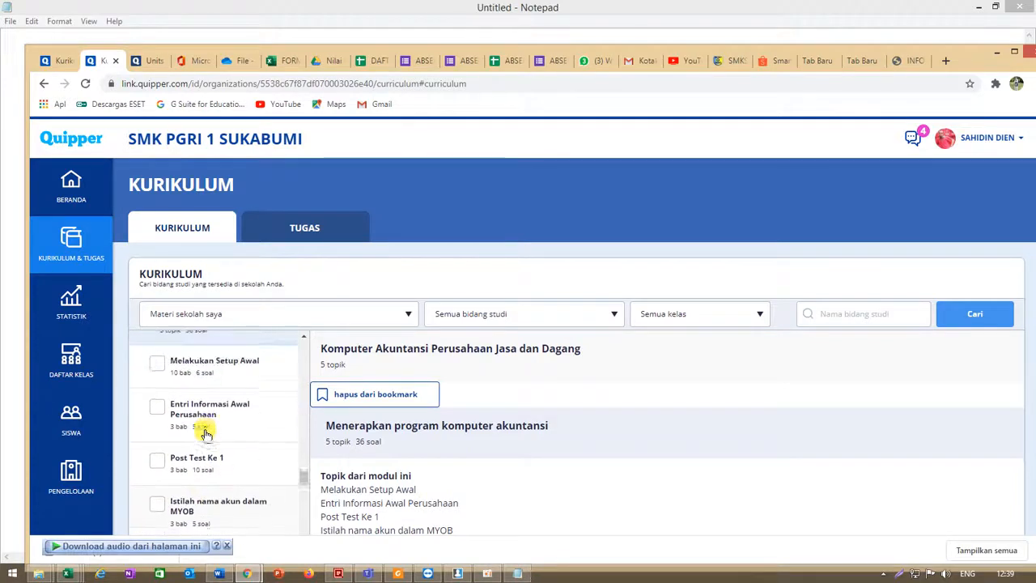
{"action": "scroll", "coordinate": [185, 421], "scroll_direction": "down", "scroll_amount": 1}
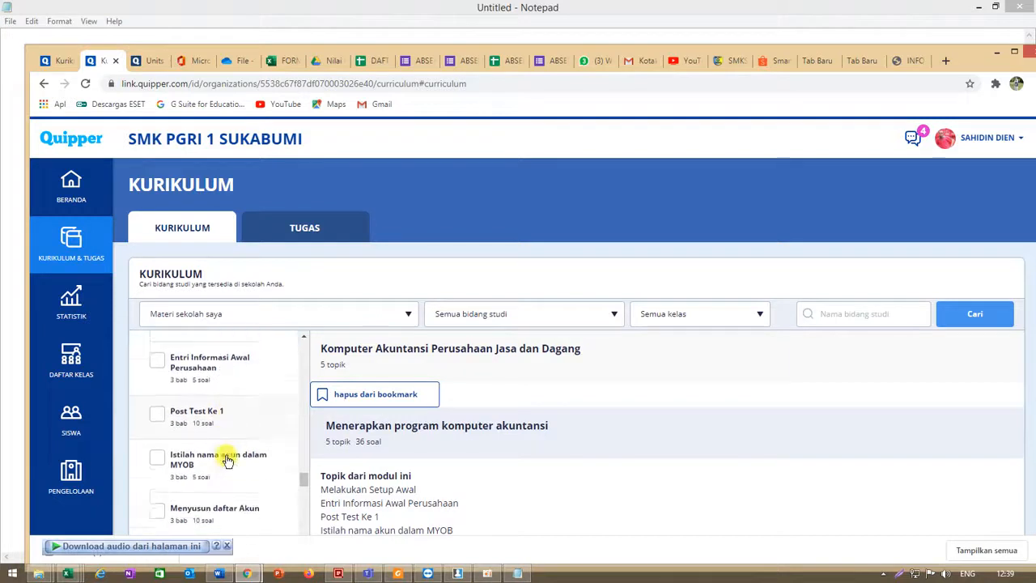
{"action": "scroll", "coordinate": [183, 445], "scroll_direction": "down", "scroll_amount": 1}
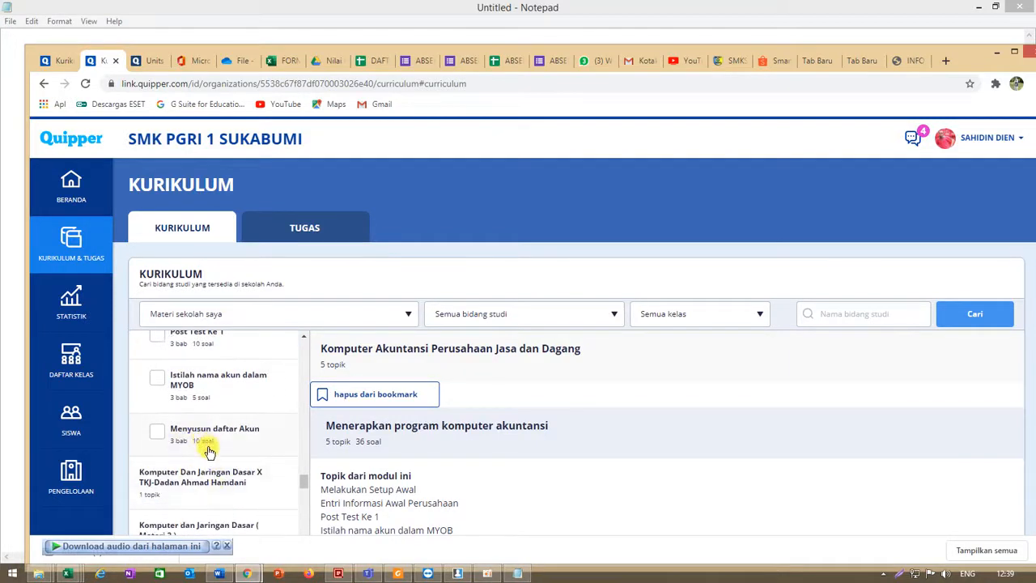
{"action": "scroll", "coordinate": [208, 451], "scroll_direction": "up", "scroll_amount": 2}
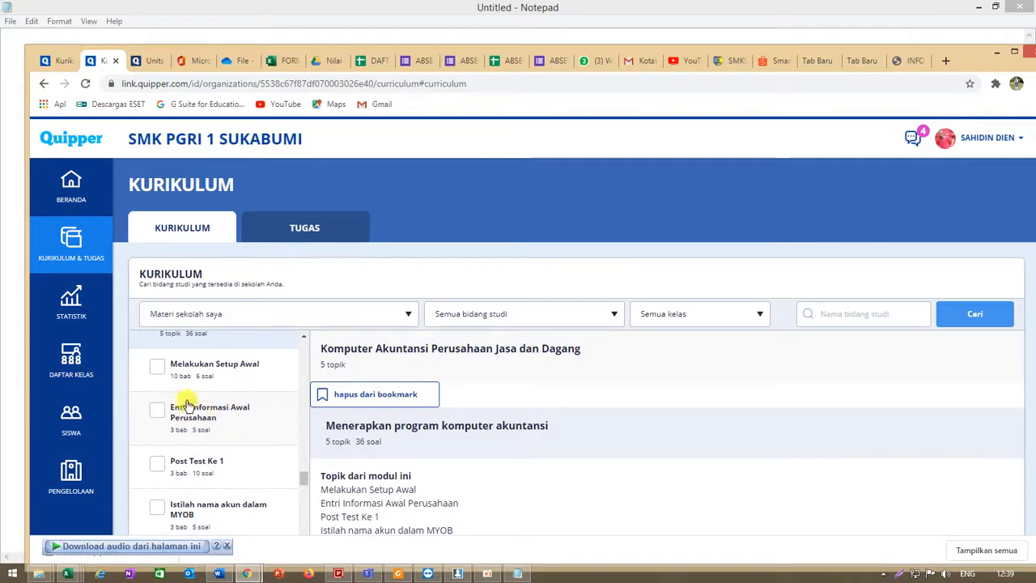
- Select only the topic Entri Informasi Awal Perusahaan for the task
{"action": "left_click", "coordinate": [157, 369]}
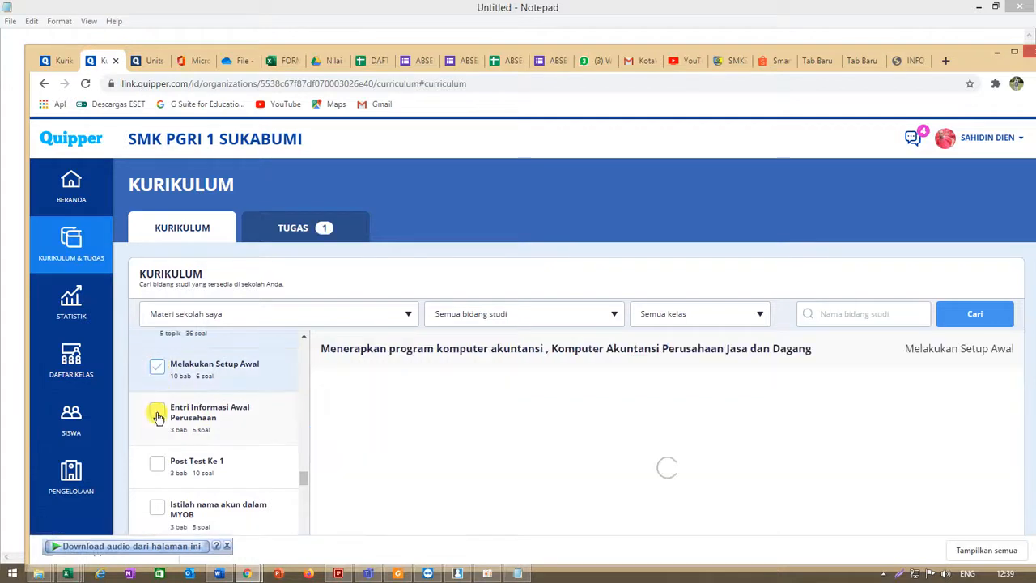
{"action": "left_click", "coordinate": [156, 468]}
{"action": "left_click", "coordinate": [157, 467]}
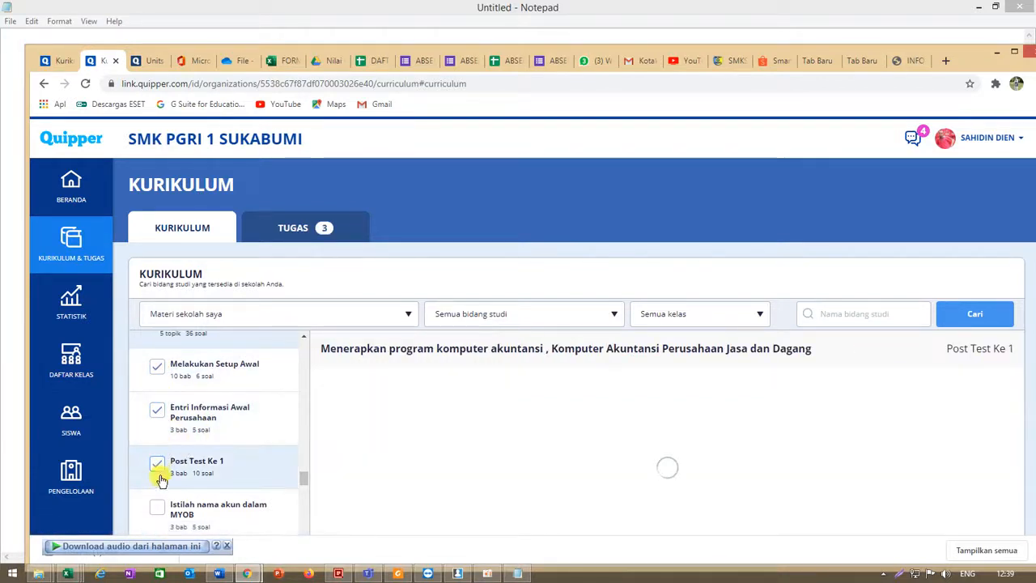
{"action": "left_click", "coordinate": [157, 380]}
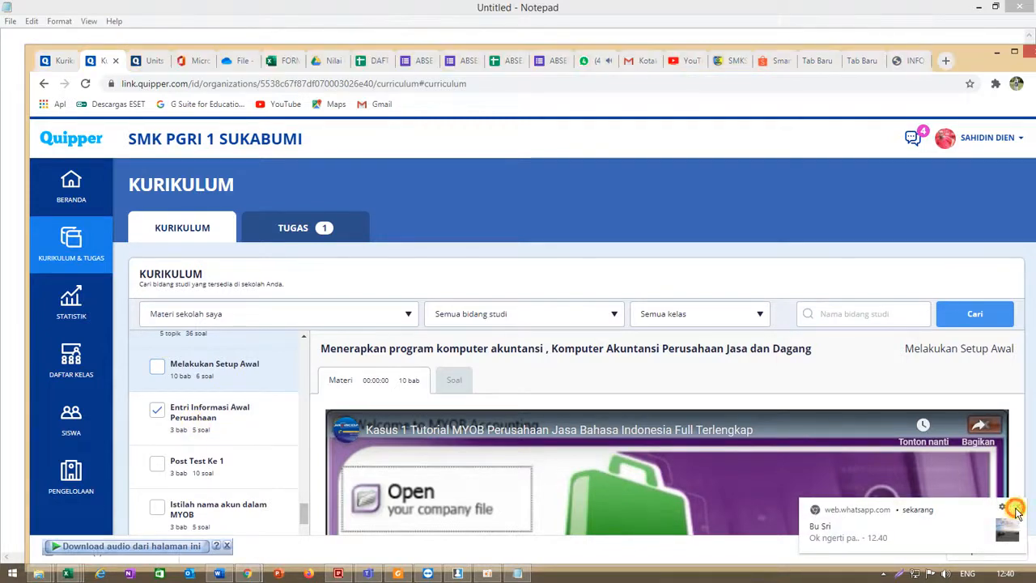
- Create a task with the selected topic
{"action": "scroll", "coordinate": [235, 461], "scroll_direction": "down", "scroll_amount": 5}
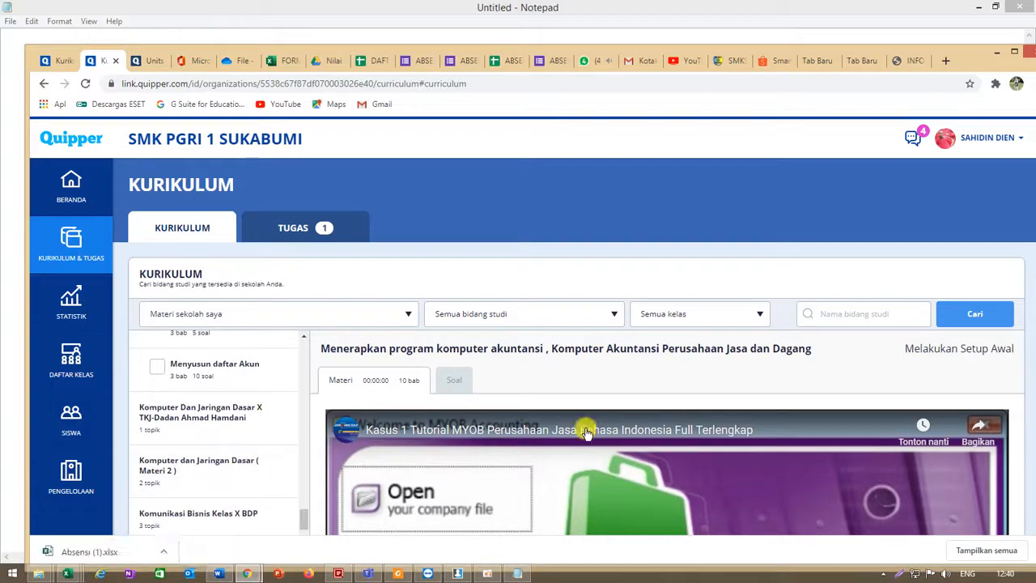
{"action": "scroll", "coordinate": [599, 436], "scroll_direction": "down", "scroll_amount": 3}
{"action": "scroll", "coordinate": [599, 435], "scroll_direction": "down", "scroll_amount": 5}
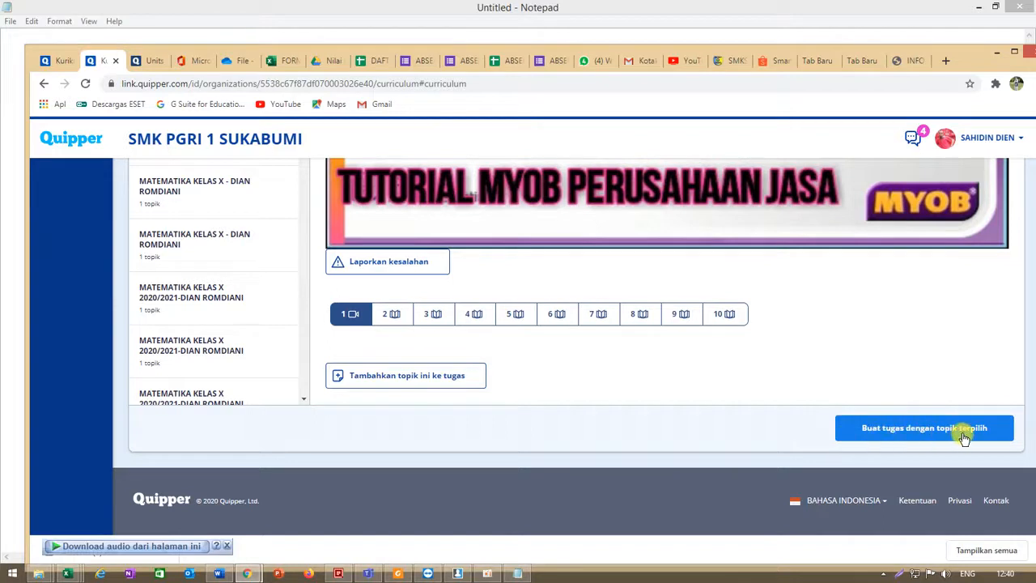
{"action": "left_click", "coordinate": [865, 437]}
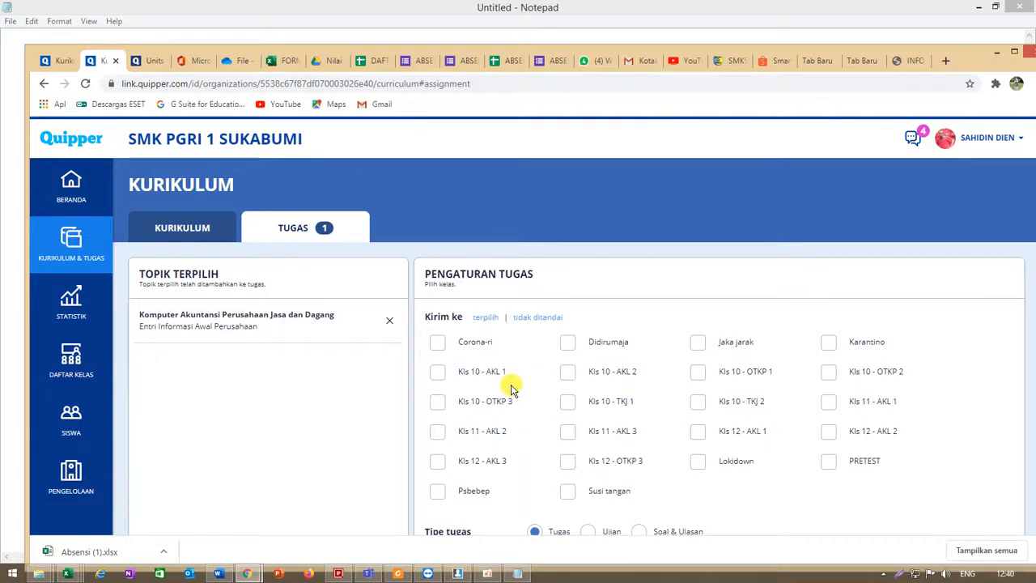
- Send the task to the PRETEST class
{"action": "left_click", "coordinate": [827, 463]}
{"action": "scroll", "coordinate": [842, 466], "scroll_direction": "down", "scroll_amount": 3}
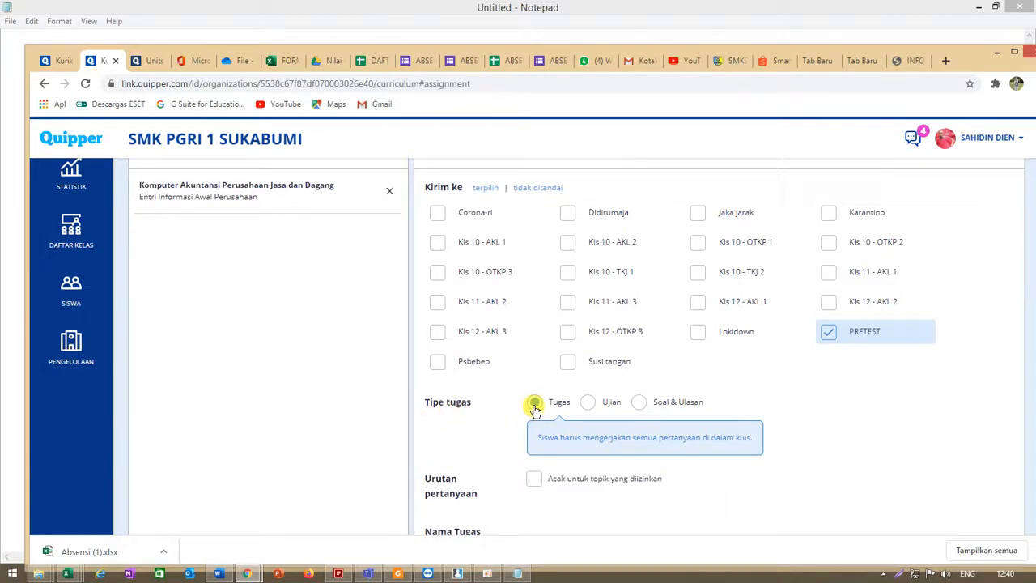
- Set the task type to Ujian, enable Tampilkan nilai siswa, and randomize question order for allowed topics
{"action": "left_click", "coordinate": [588, 406]}
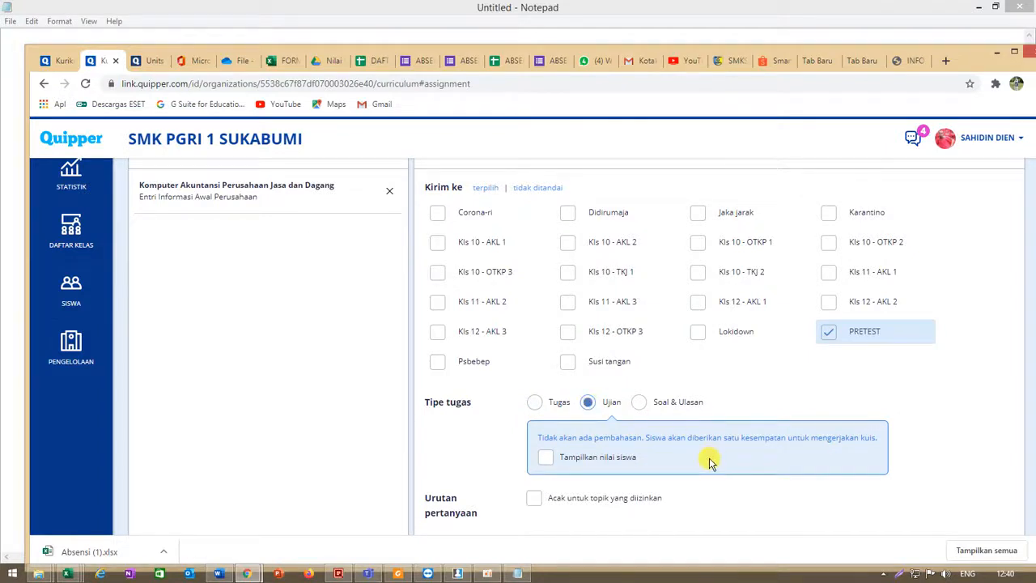
{"action": "scroll", "coordinate": [709, 462], "scroll_direction": "down", "scroll_amount": 1}
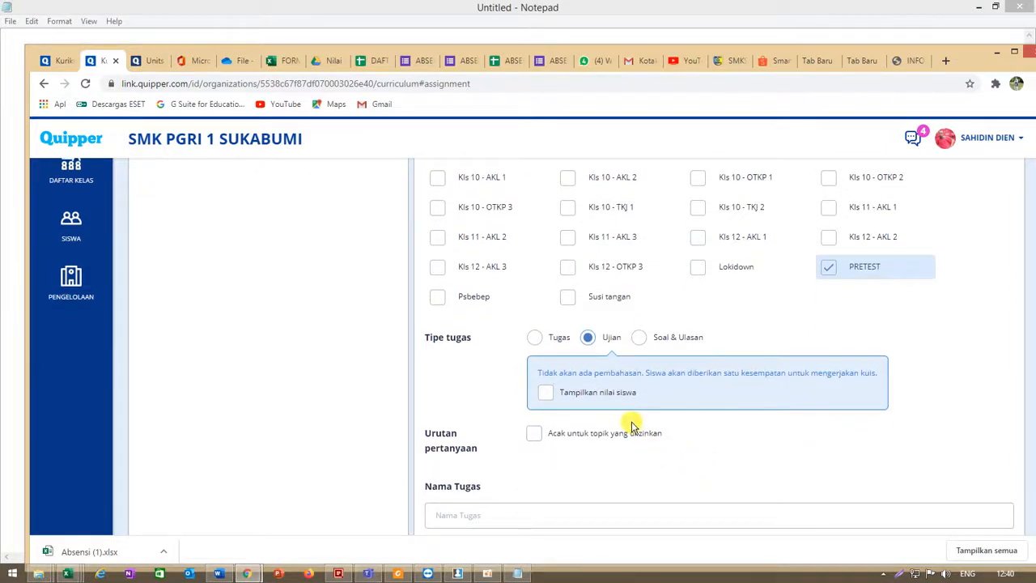
{"action": "left_click", "coordinate": [546, 395]}
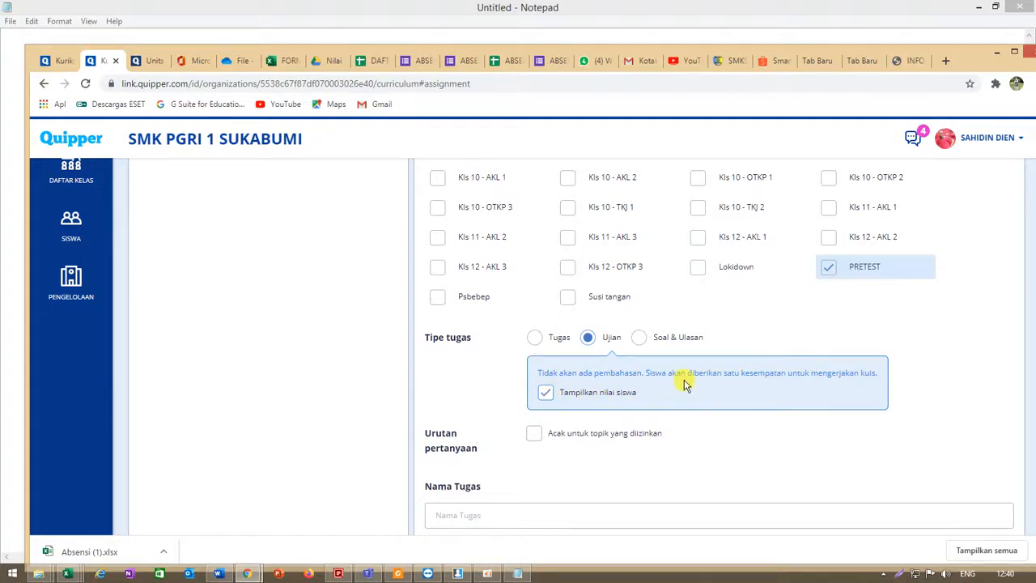
{"action": "scroll", "coordinate": [670, 407], "scroll_direction": "down", "scroll_amount": 1}
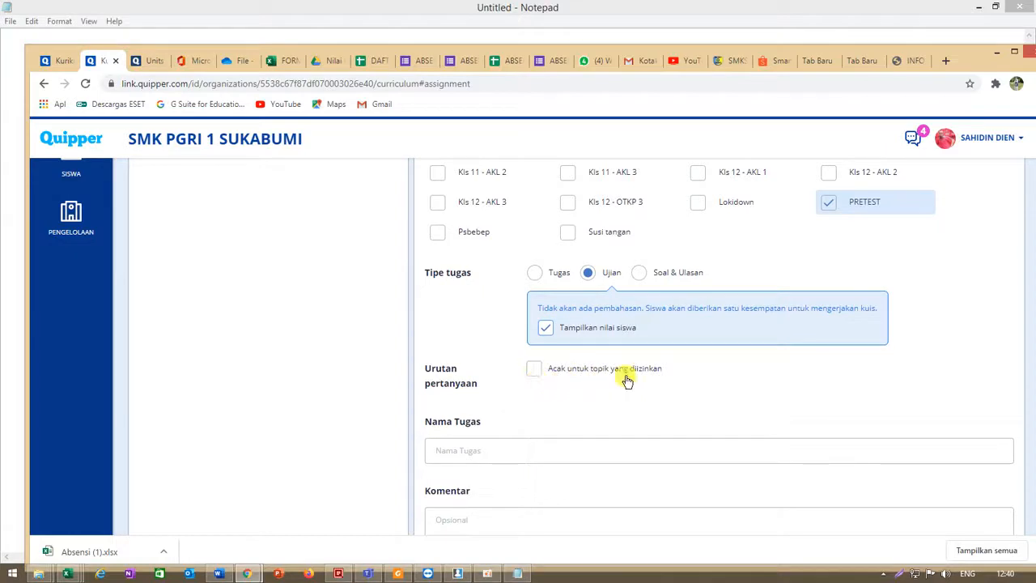
{"action": "left_click", "coordinate": [533, 370]}
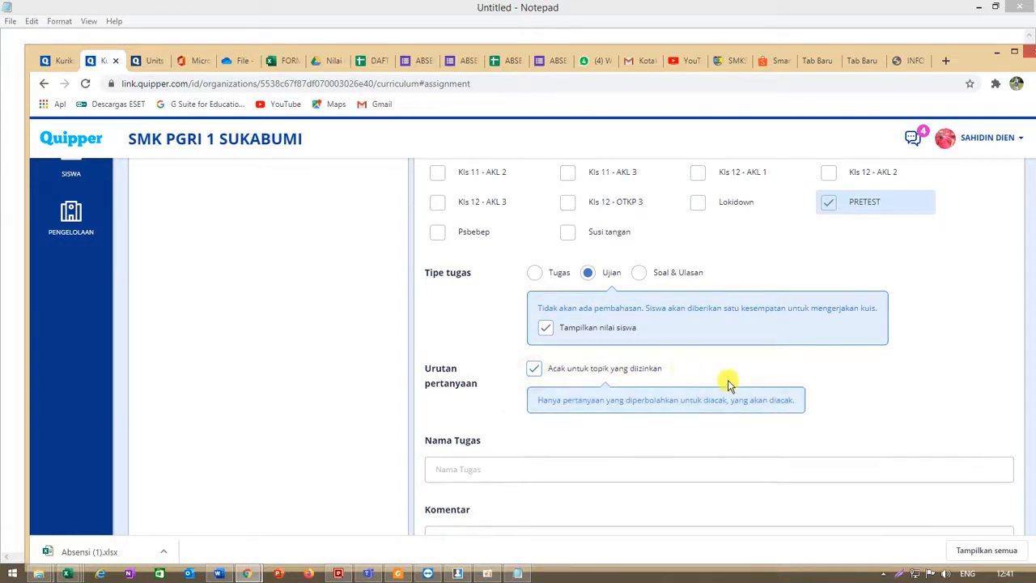
- Name the task Ulangan Harian and add the comment Kerjakan dengan benar
{"action": "scroll", "coordinate": [726, 425], "scroll_direction": "down", "scroll_amount": 1}
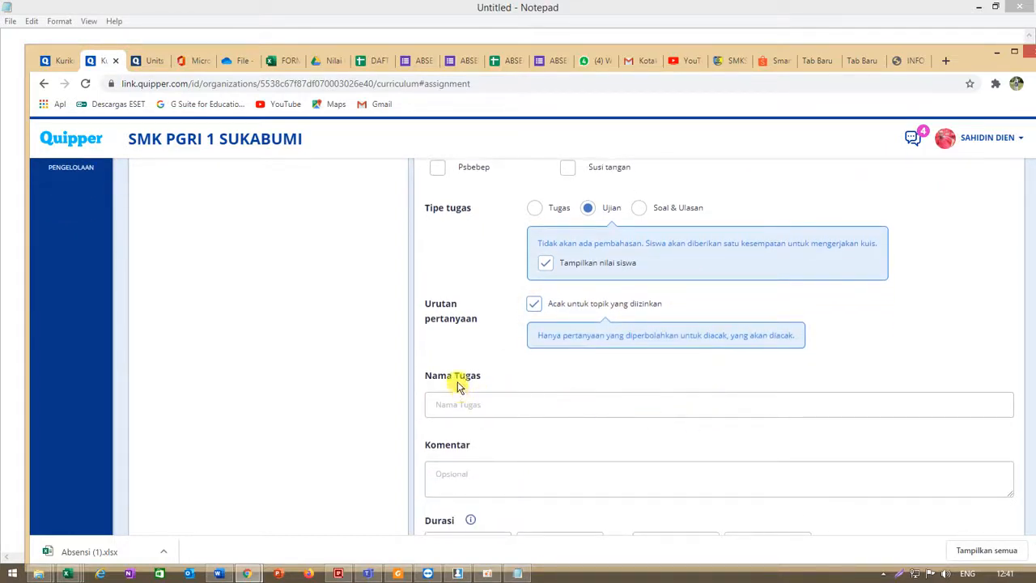
{"action": "left_click", "coordinate": [463, 409]}
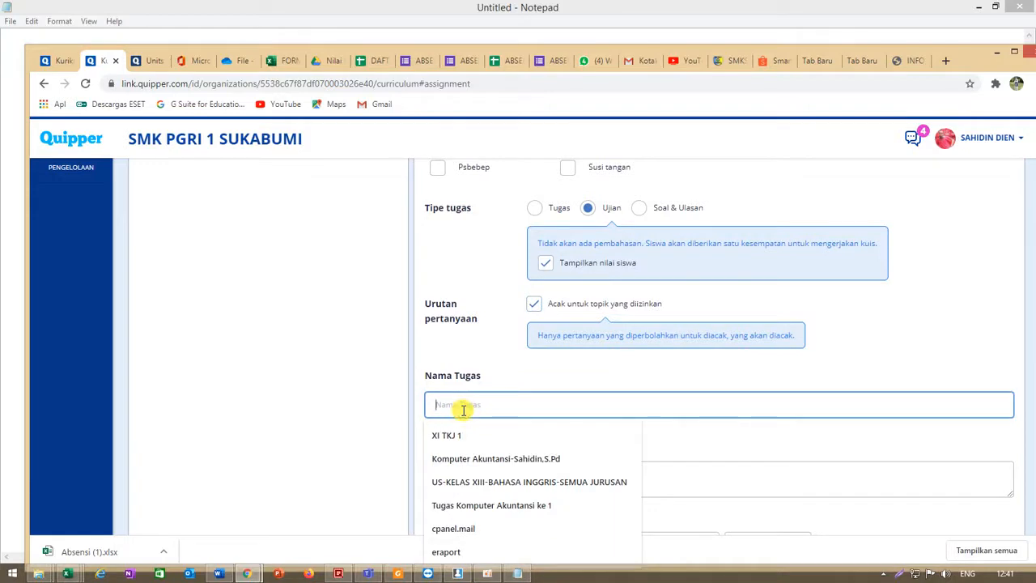
{"action": "type", "text": "ulanga"}
{"action": "scroll", "coordinate": [470, 388], "scroll_direction": "down", "scroll_amount": 1}
{"action": "left_click", "coordinate": [487, 339]}
{"action": "left_click", "coordinate": [474, 369]}
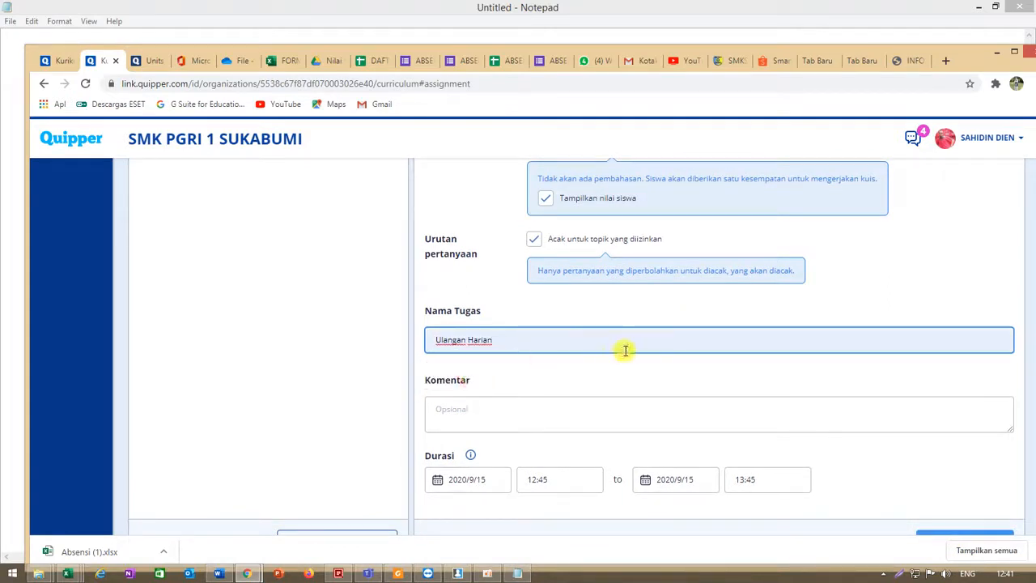
{"action": "left_click", "coordinate": [443, 417]}
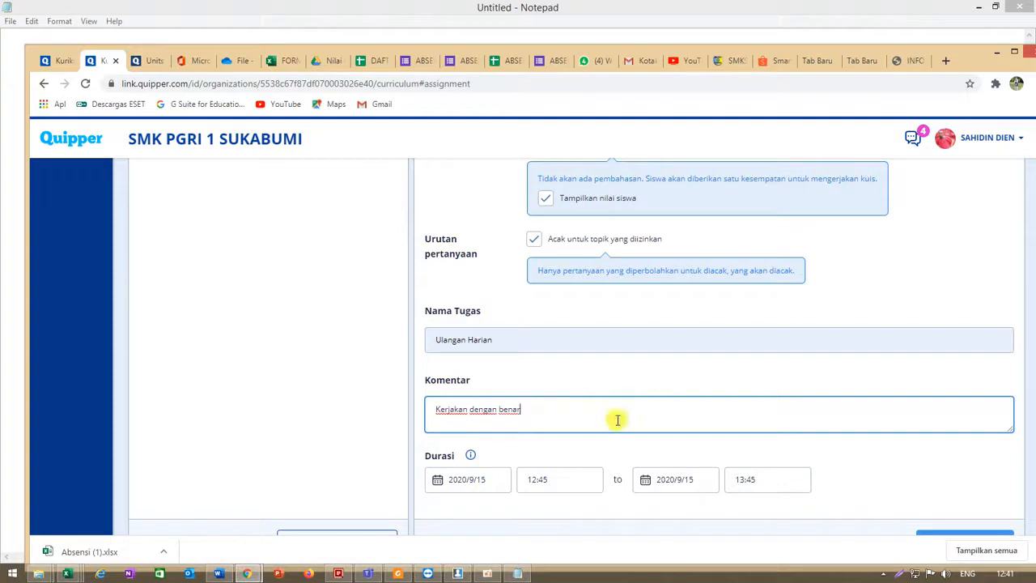
- Set the task's duration from 2020/9/15 12:45 to 14:00 on the same day
{"action": "scroll", "coordinate": [558, 489], "scroll_direction": "down", "scroll_amount": 1}
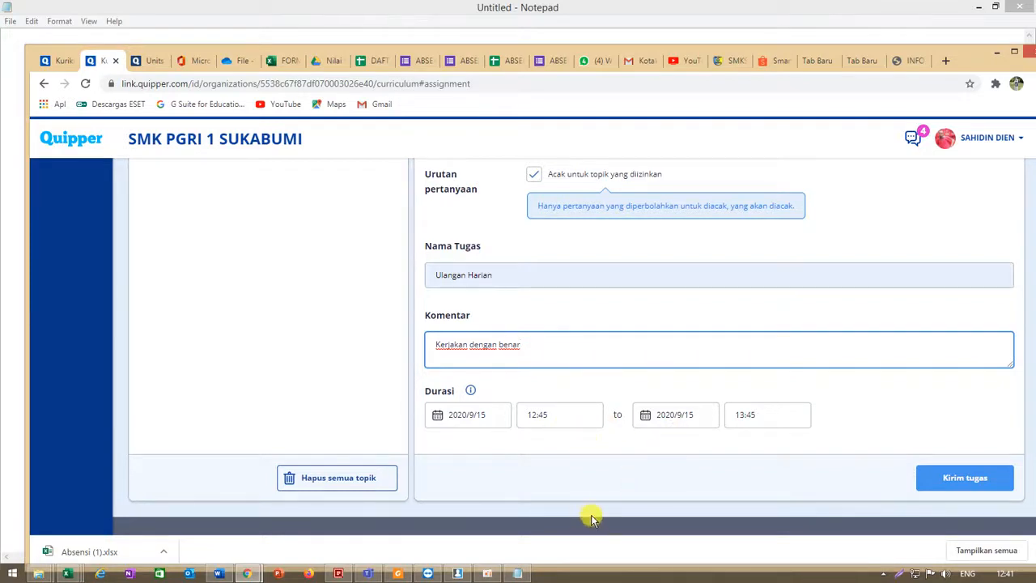
{"action": "left_click", "coordinate": [451, 419]}
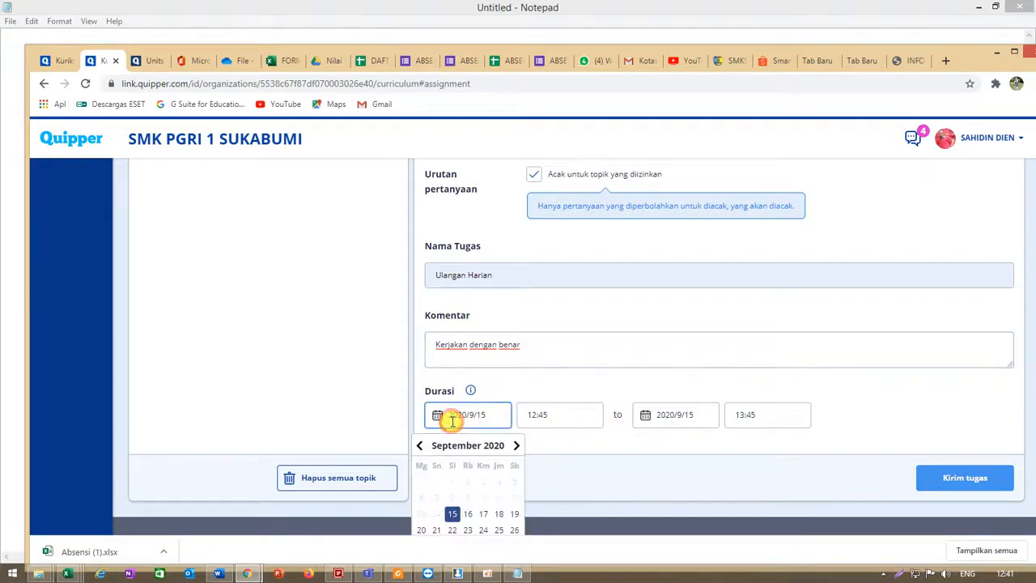
{"action": "left_click", "coordinate": [453, 516]}
{"action": "left_click", "coordinate": [540, 417]}
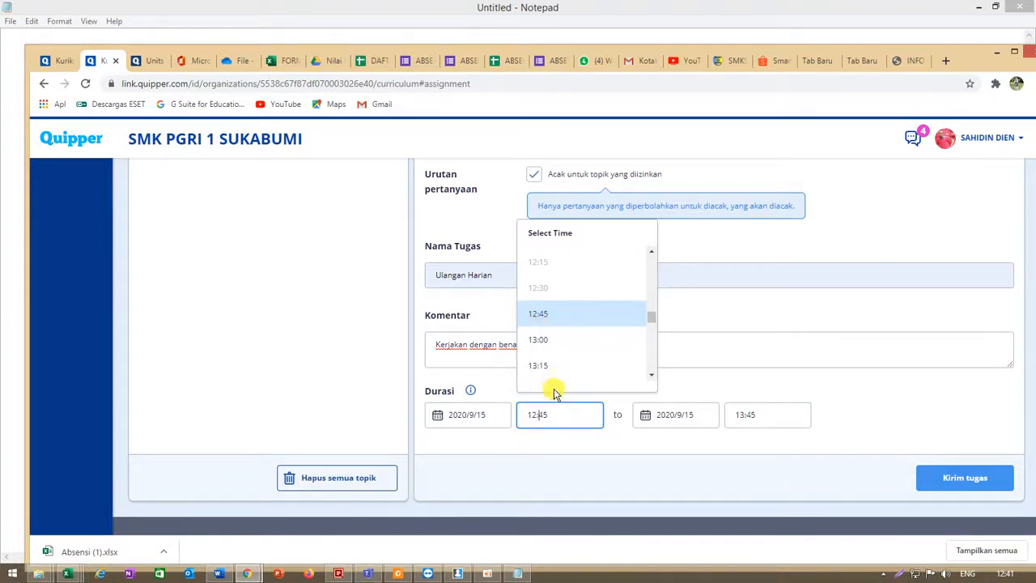
{"action": "left_click", "coordinate": [550, 317]}
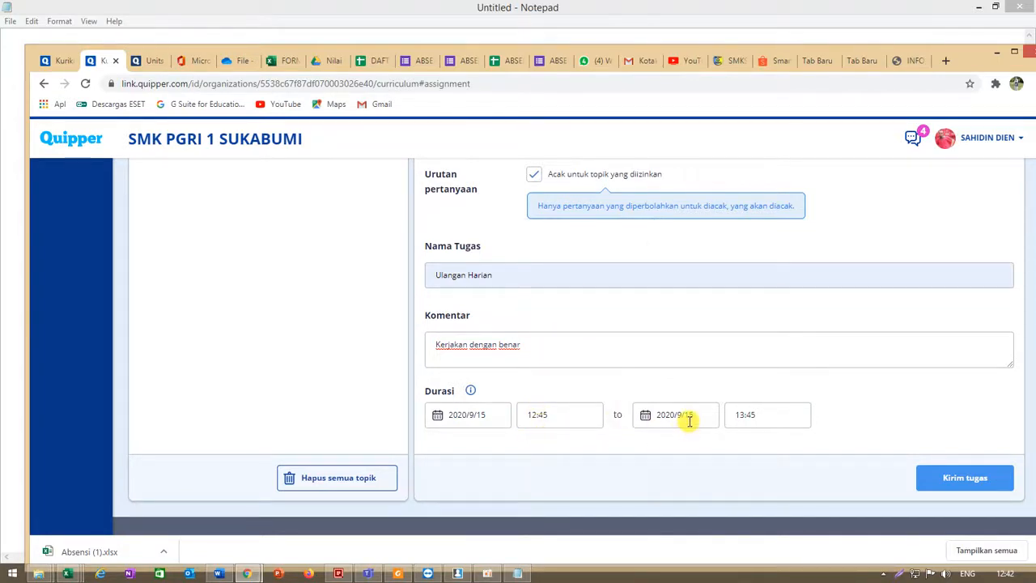
{"action": "left_click", "coordinate": [754, 416]}
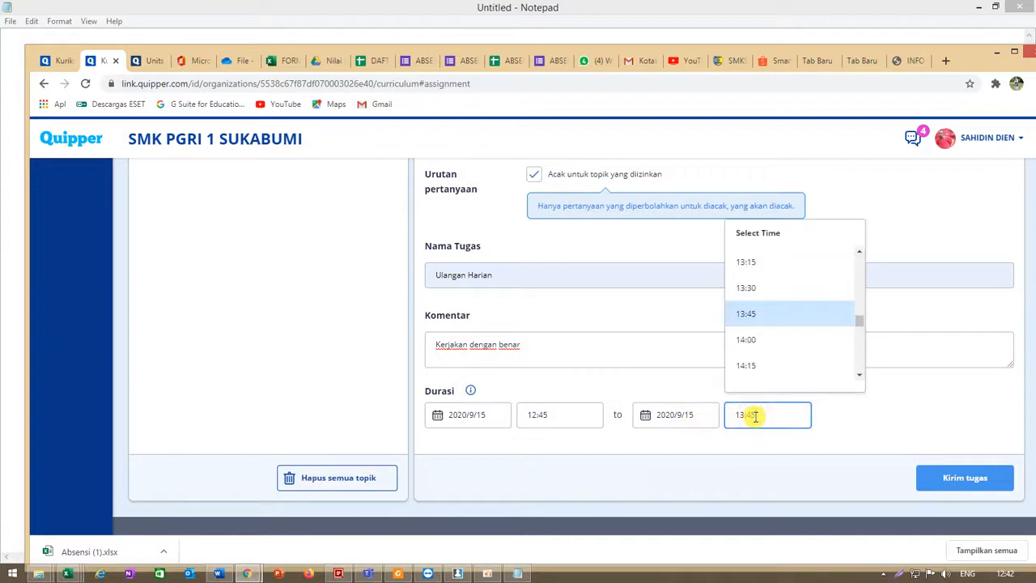
{"action": "left_click", "coordinate": [745, 340]}
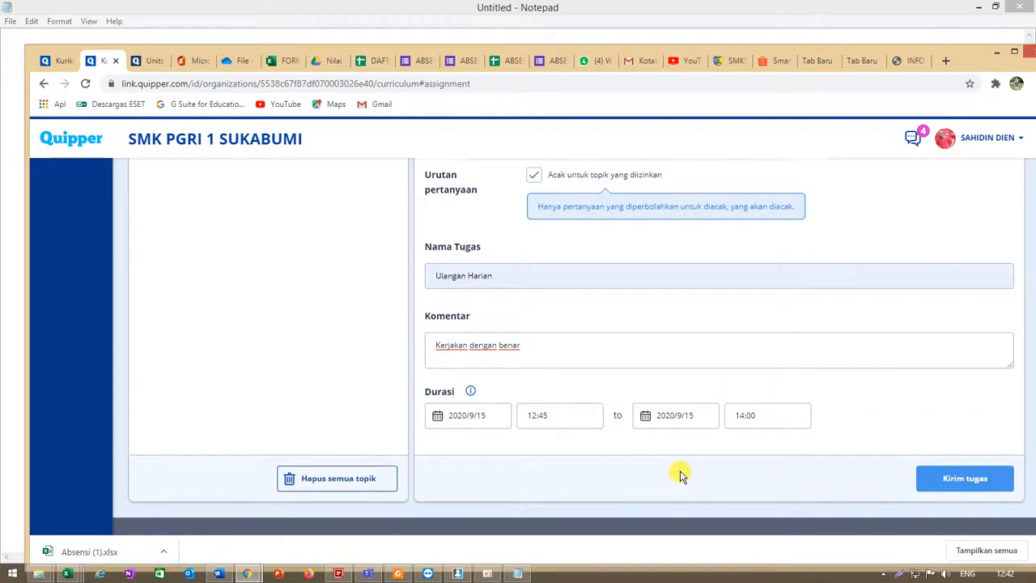
- Review the task settings and send the task
{"action": "scroll", "coordinate": [677, 472], "scroll_direction": "up", "scroll_amount": 3}
{"action": "scroll", "coordinate": [680, 472], "scroll_direction": "up", "scroll_amount": 1}
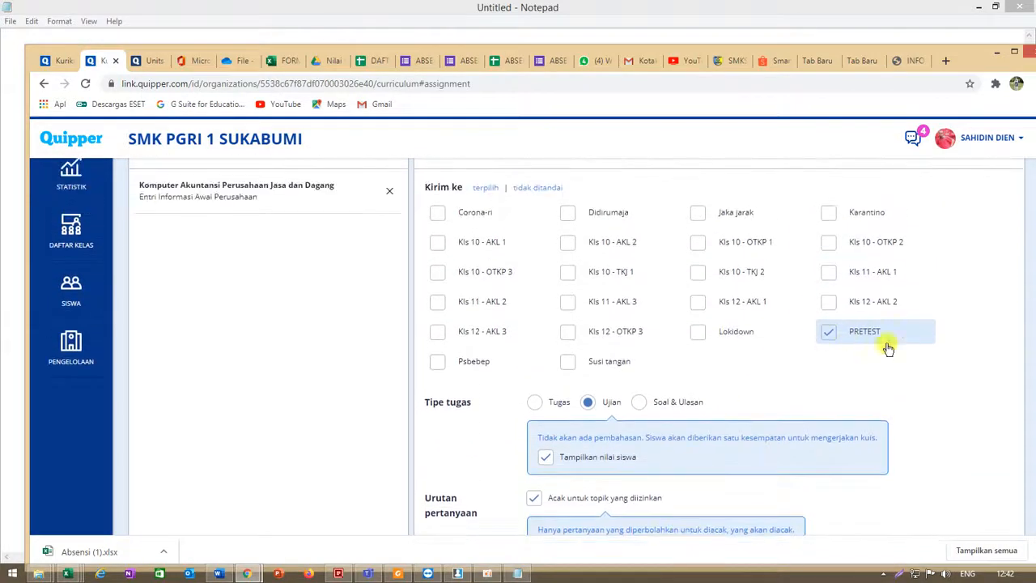
{"action": "scroll", "coordinate": [828, 424], "scroll_direction": "down", "scroll_amount": 4}
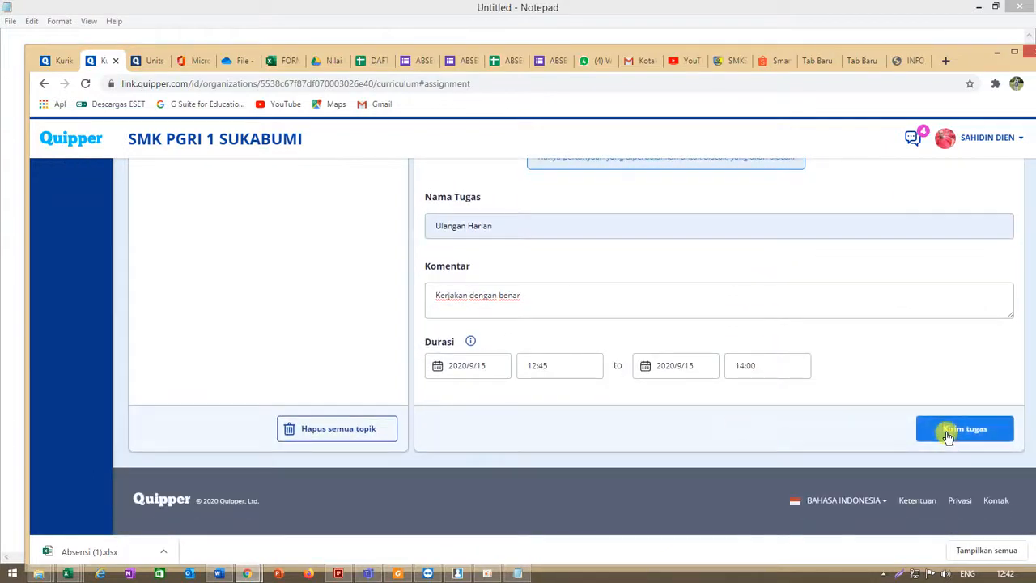
{"action": "left_click", "coordinate": [949, 435]}
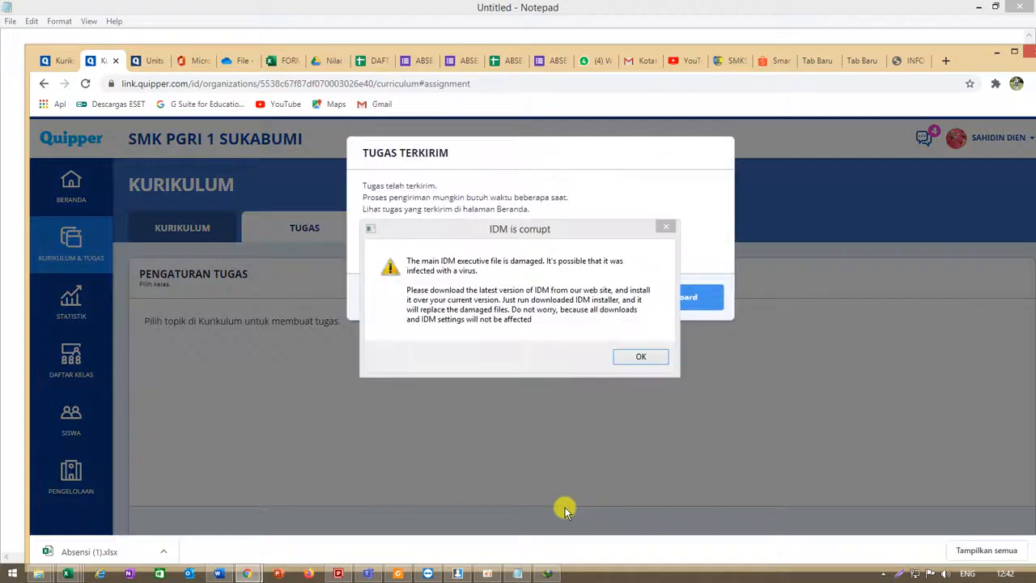
- Dismiss the IDM error dialog, close the download page it opened, and return to the Quipper tab
{"action": "left_click", "coordinate": [667, 231]}
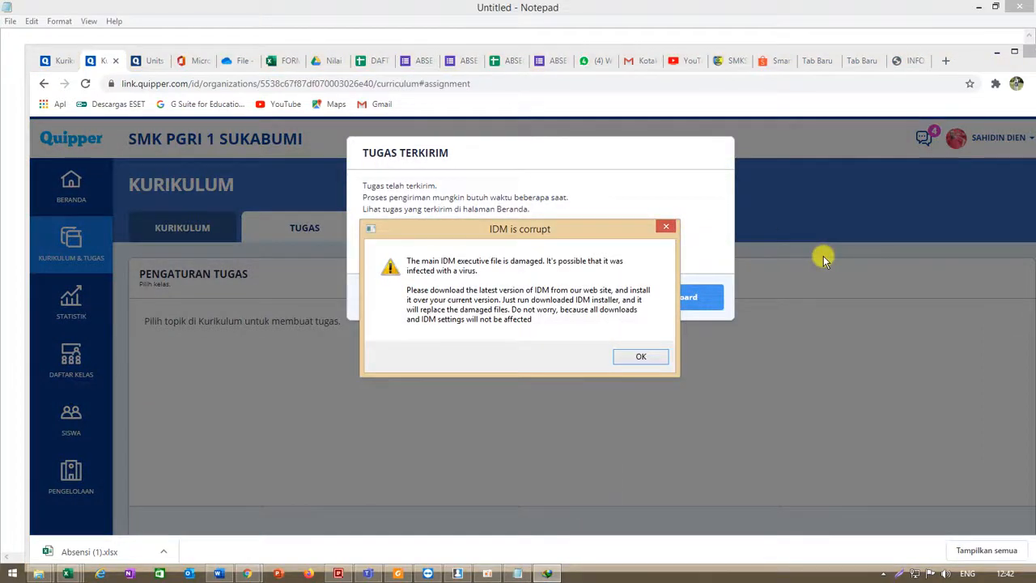
{"action": "left_click", "coordinate": [667, 229]}
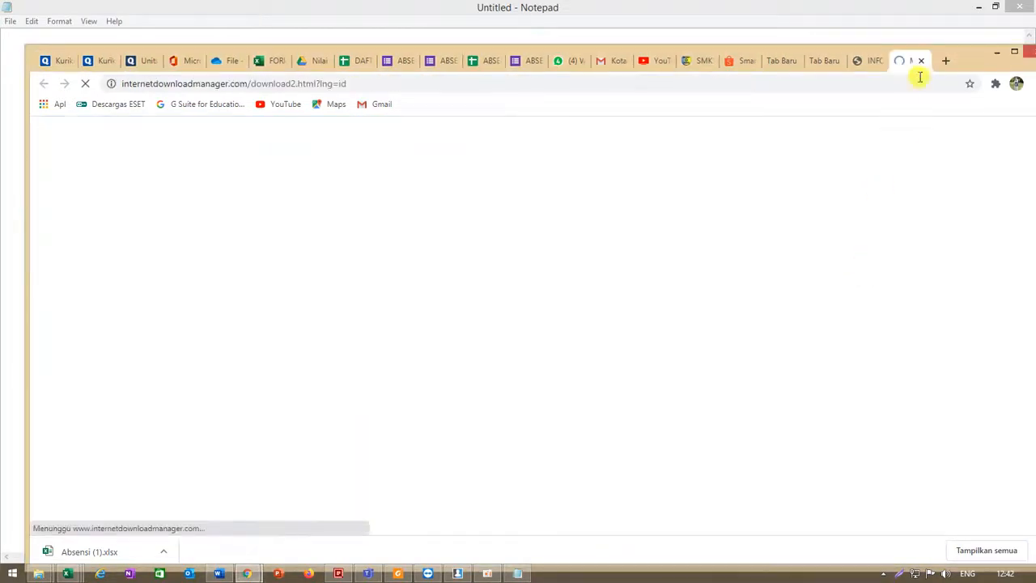
{"action": "left_click", "coordinate": [921, 62]}
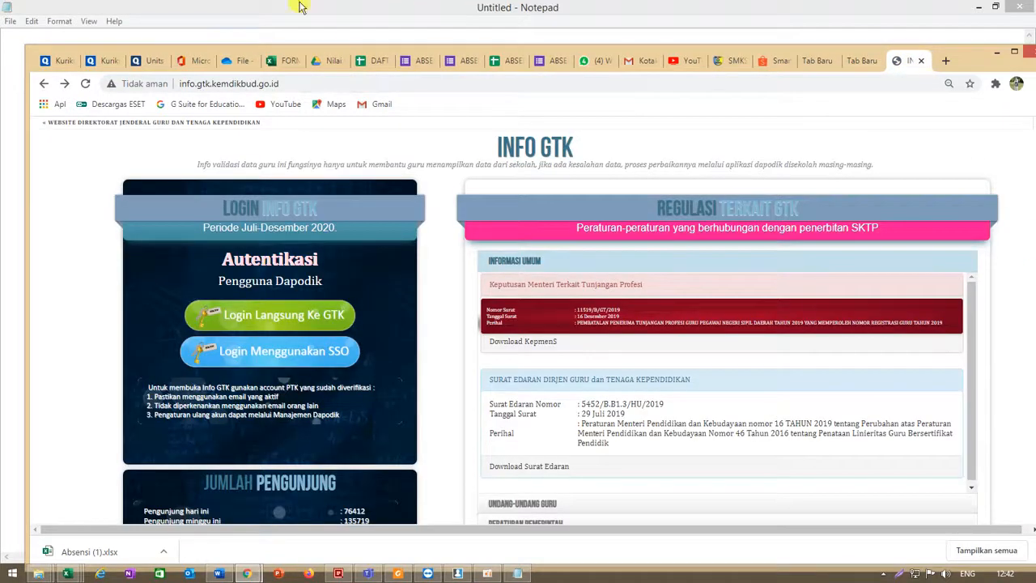
{"action": "left_click", "coordinate": [108, 61]}
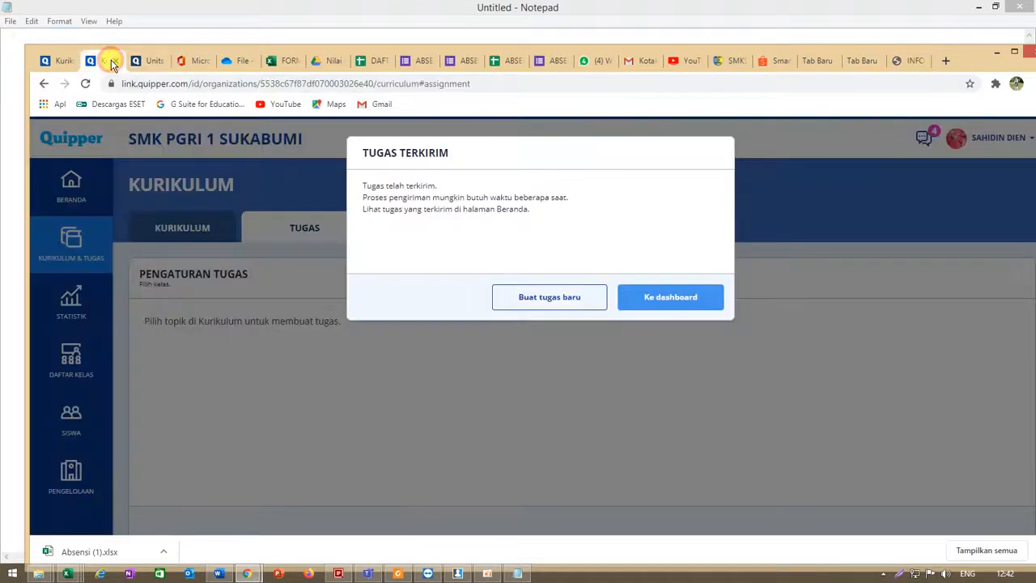
- Go to the dashboard and browse the task list for the new Ulangan Harian task
{"action": "left_click", "coordinate": [658, 300]}
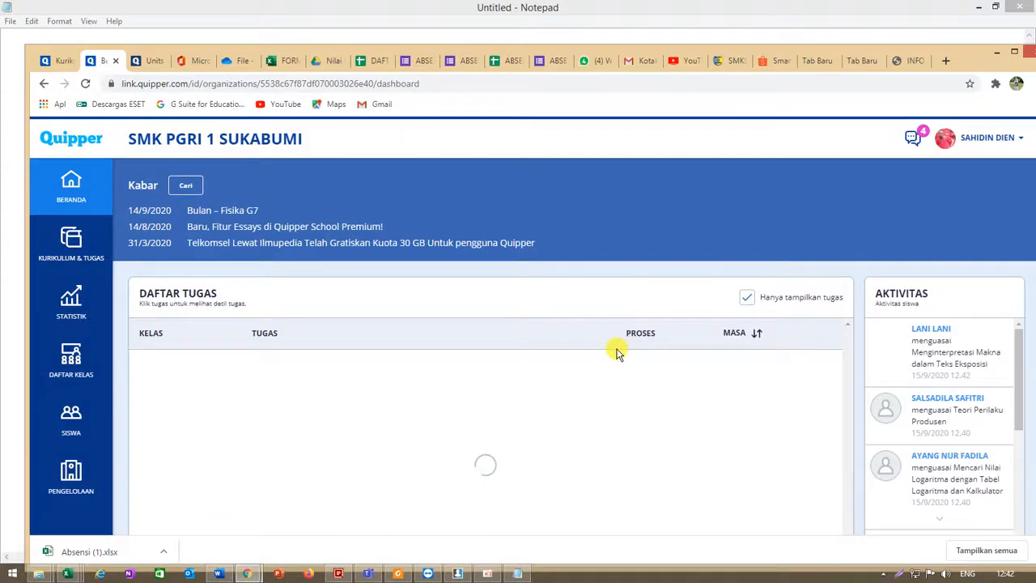
{"action": "scroll", "coordinate": [583, 374], "scroll_direction": "down", "scroll_amount": 5}
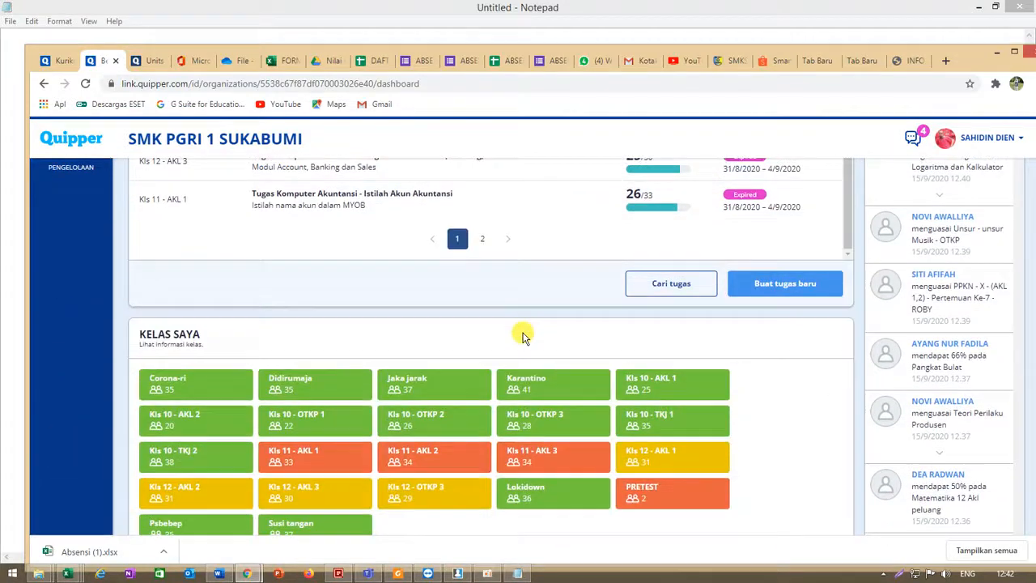
{"action": "left_click", "coordinate": [482, 240]}
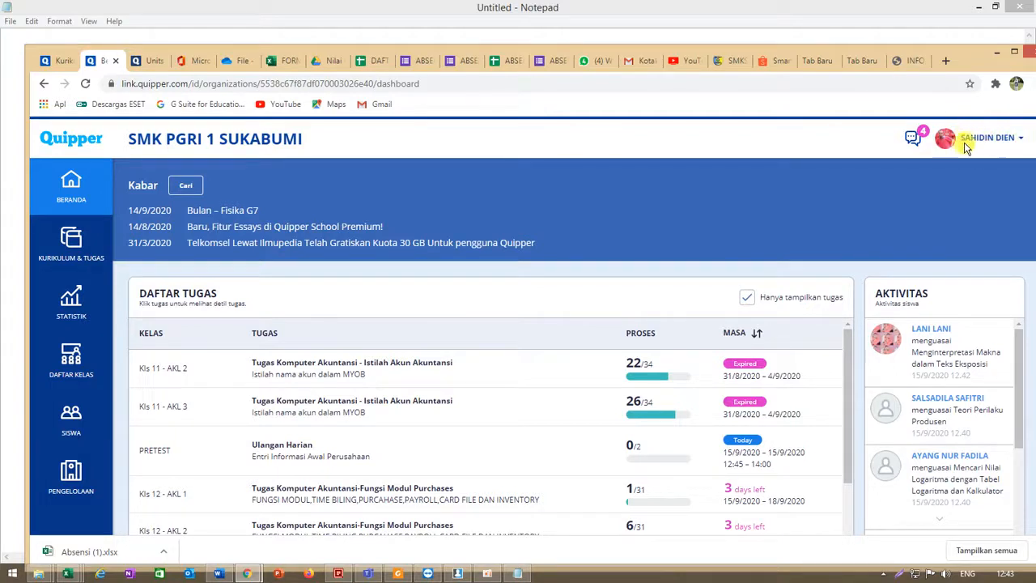
- Open the Q-Learn student site from the account menu
{"action": "left_click", "coordinate": [1019, 139]}
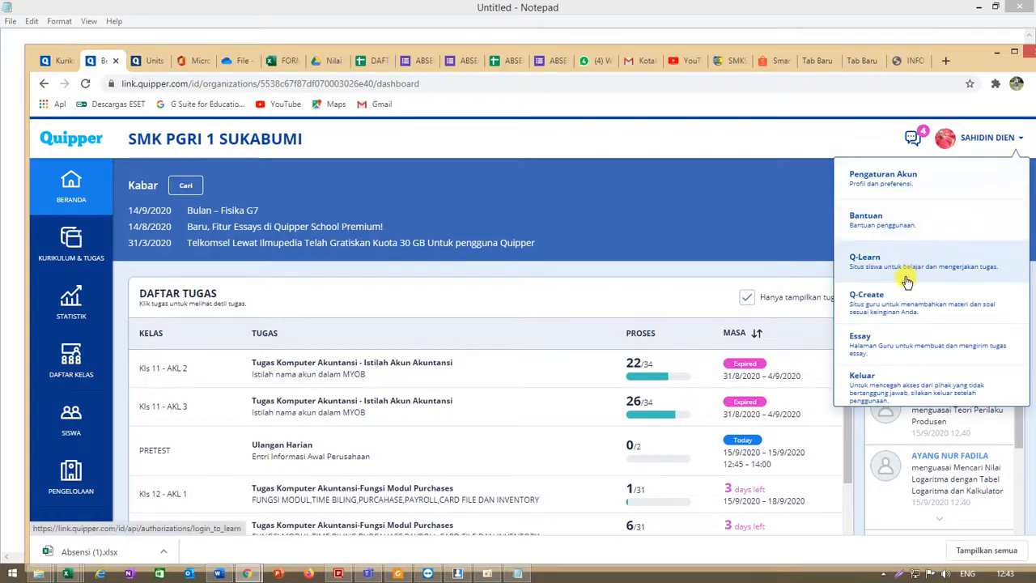
{"action": "left_click", "coordinate": [866, 265]}
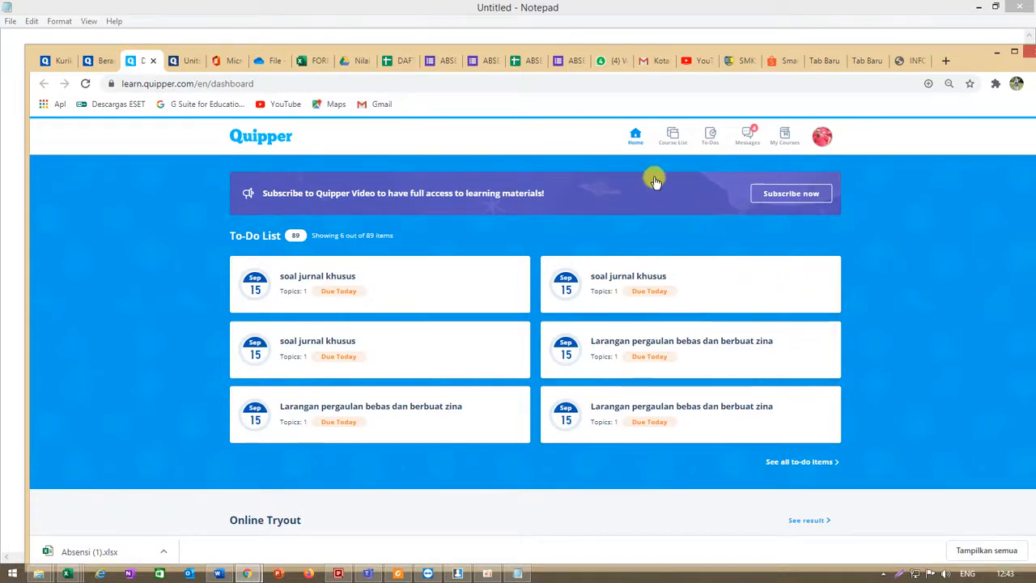
{"action": "left_click", "coordinate": [661, 239]}
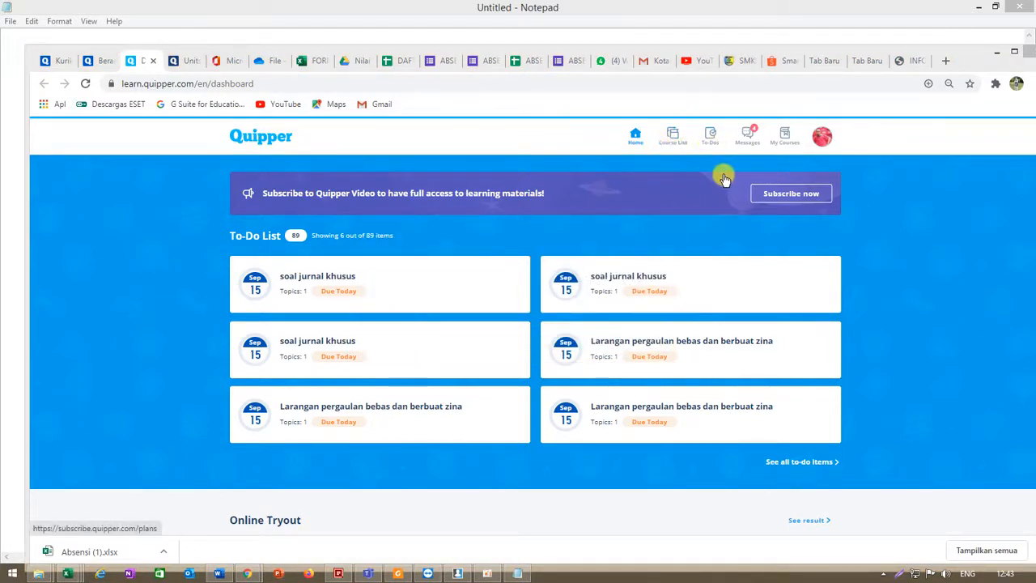
- Browse the Q-Learn course list
{"action": "left_click", "coordinate": [674, 144]}
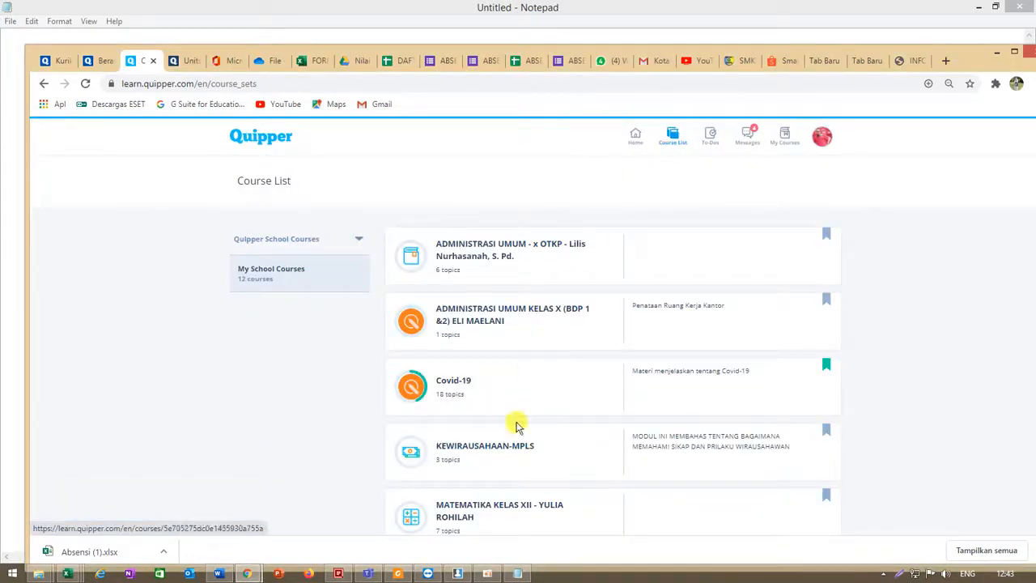
{"action": "scroll", "coordinate": [552, 489], "scroll_direction": "down", "scroll_amount": 2}
{"action": "scroll", "coordinate": [552, 490], "scroll_direction": "down", "scroll_amount": 4}
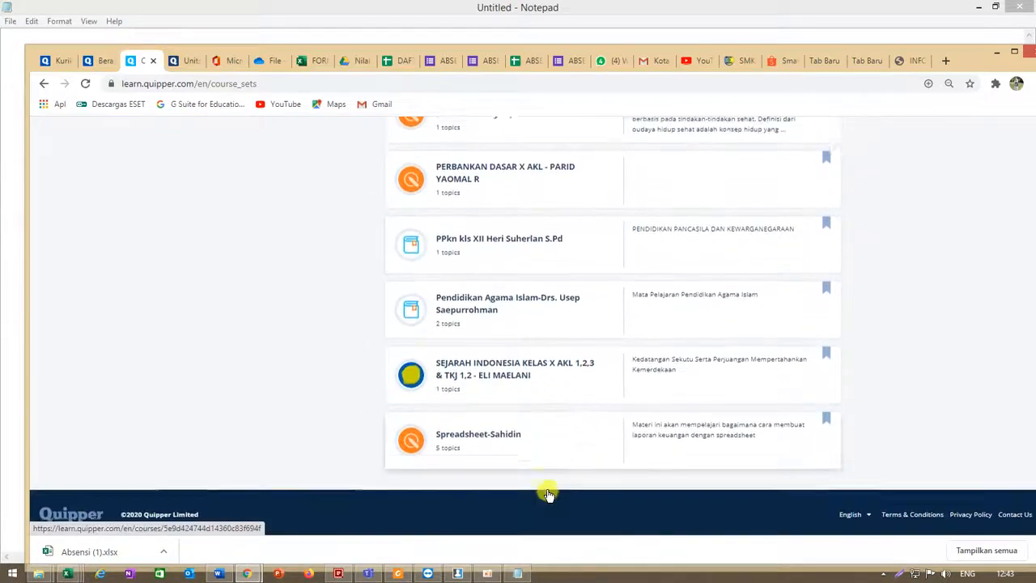
{"action": "scroll", "coordinate": [547, 494], "scroll_direction": "up", "scroll_amount": 6}
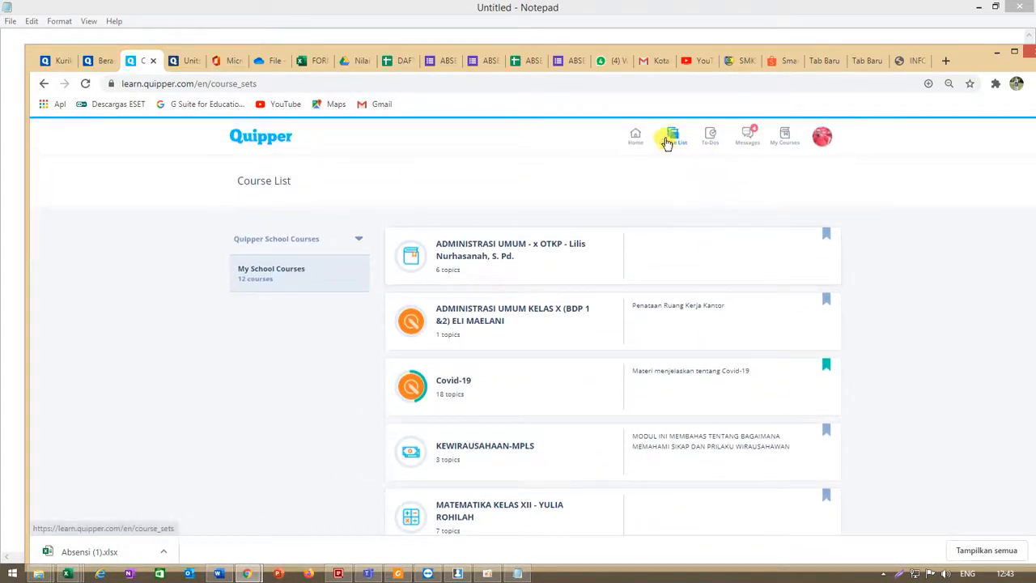
- Open the To-Dos list and expand the Ulangan Harian Ke 1 item to view its topics
{"action": "left_click", "coordinate": [716, 142]}
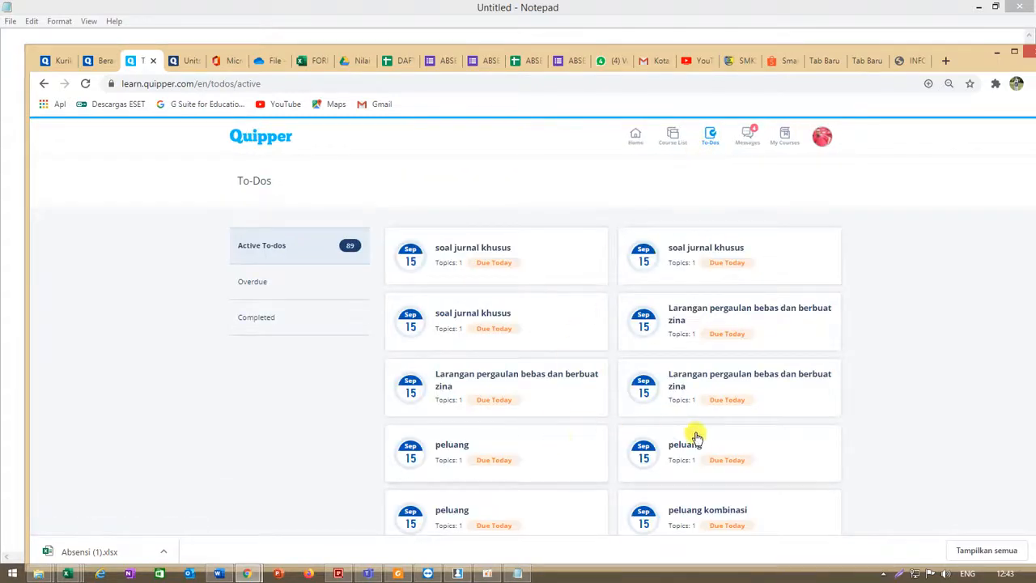
{"action": "scroll", "coordinate": [696, 437], "scroll_direction": "down", "scroll_amount": 5}
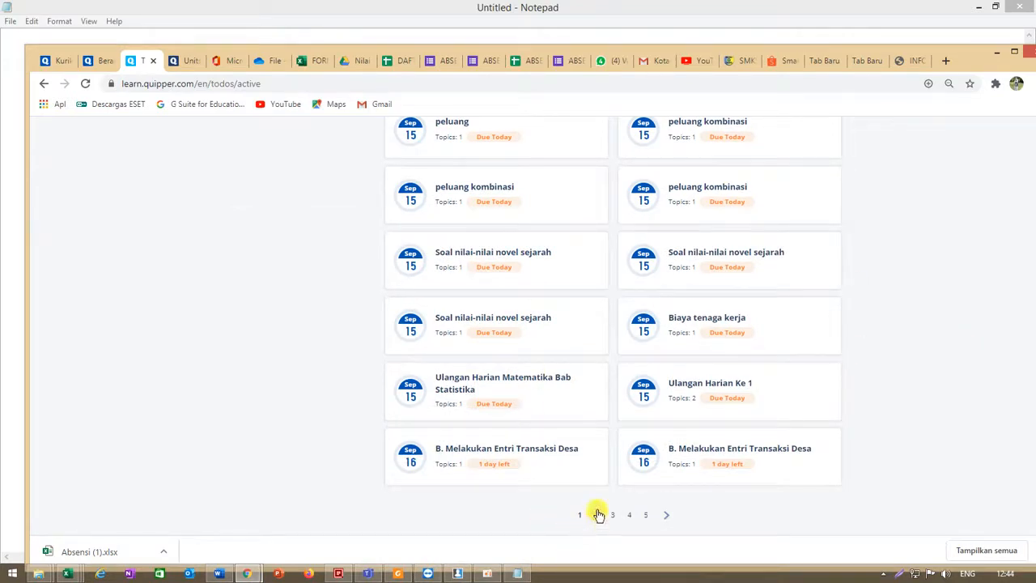
{"action": "scroll", "coordinate": [562, 453], "scroll_direction": "up", "scroll_amount": 3}
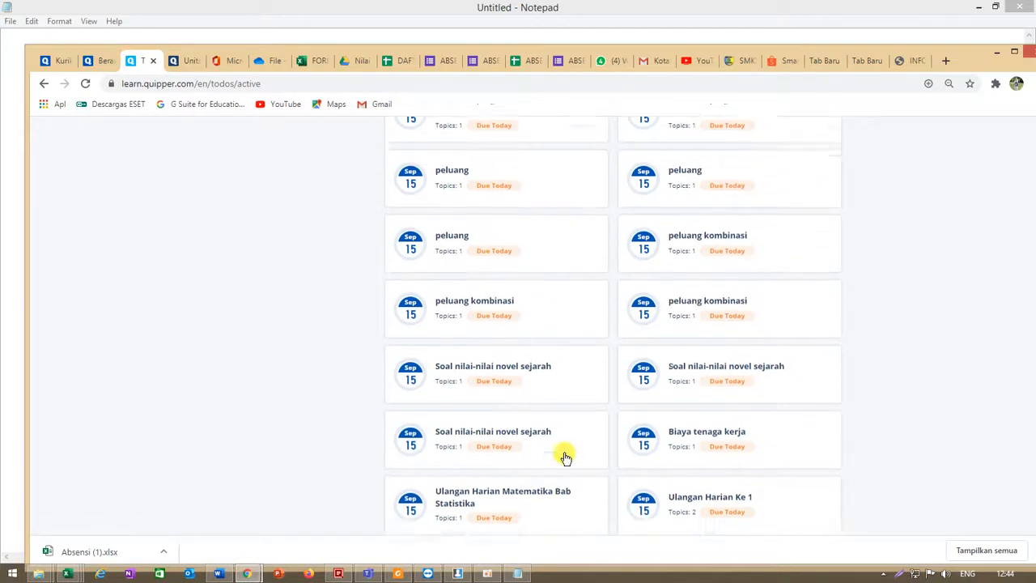
{"action": "scroll", "coordinate": [565, 458], "scroll_direction": "up", "scroll_amount": 1}
{"action": "scroll", "coordinate": [565, 459], "scroll_direction": "down", "scroll_amount": 3}
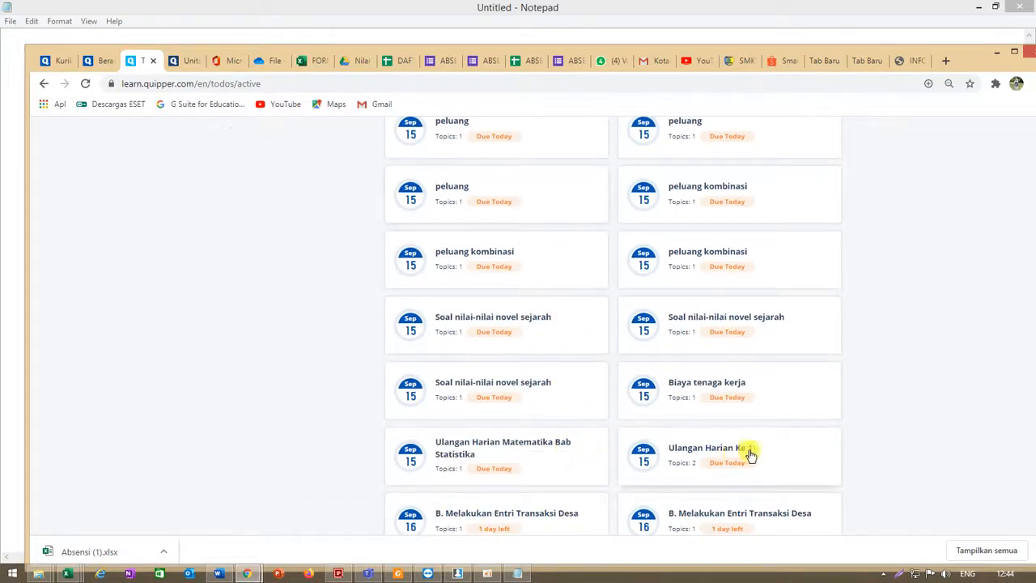
{"action": "left_click", "coordinate": [675, 452]}
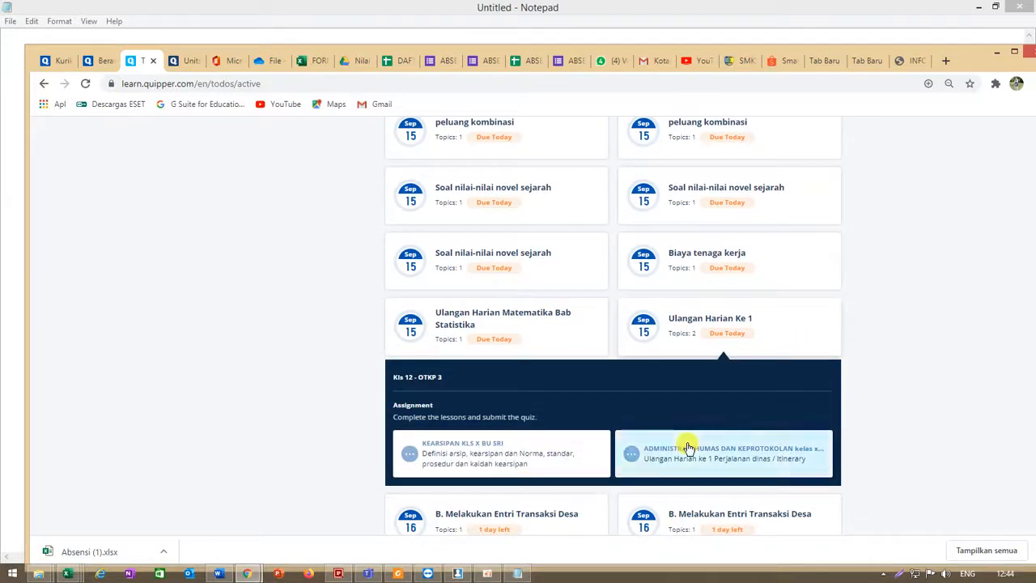
{"action": "left_click", "coordinate": [684, 318]}
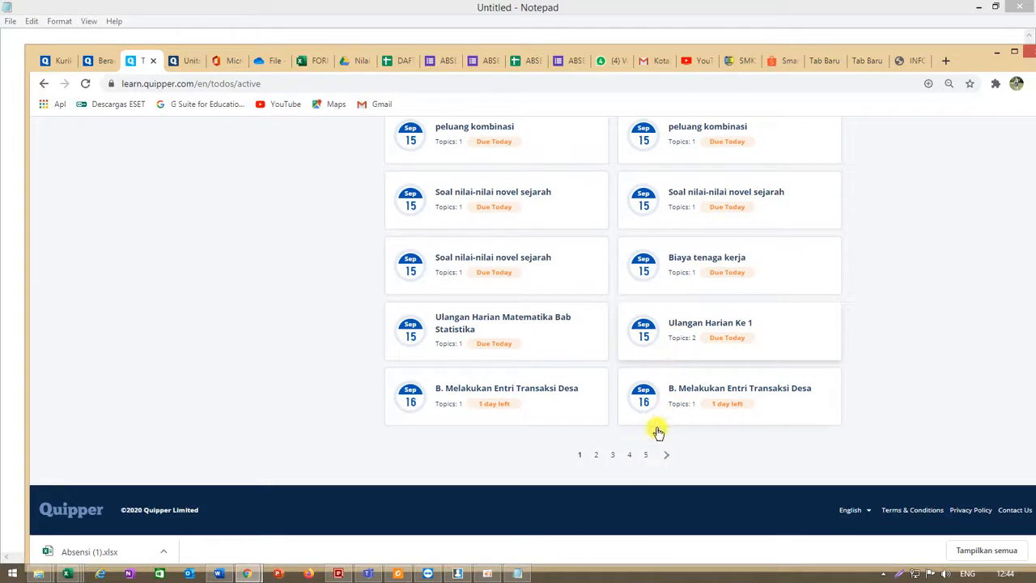
- Browse pages 2 and 3 of the active to-dos
{"action": "left_click", "coordinate": [597, 460]}
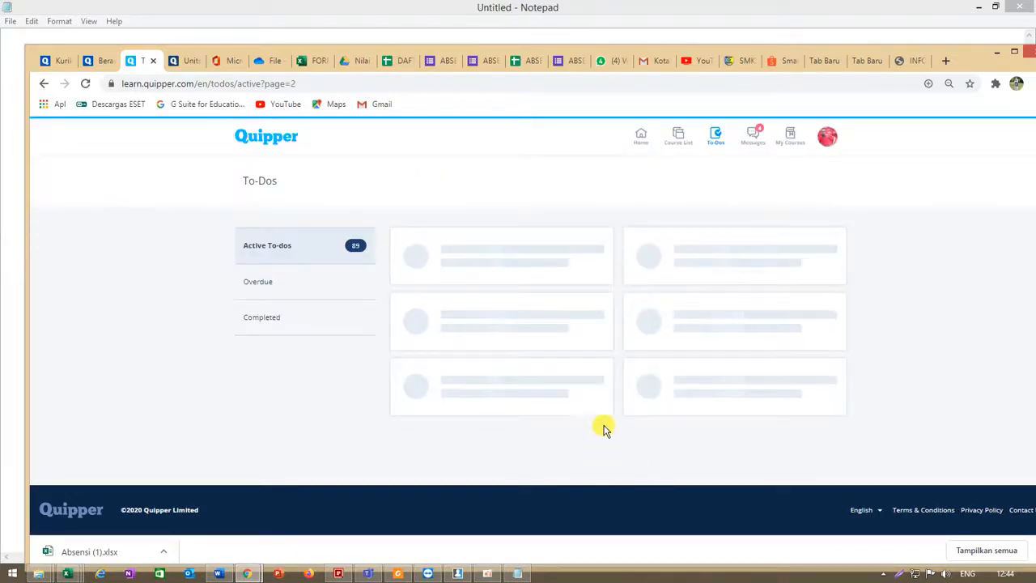
{"action": "scroll", "coordinate": [705, 354], "scroll_direction": "down", "scroll_amount": 10}
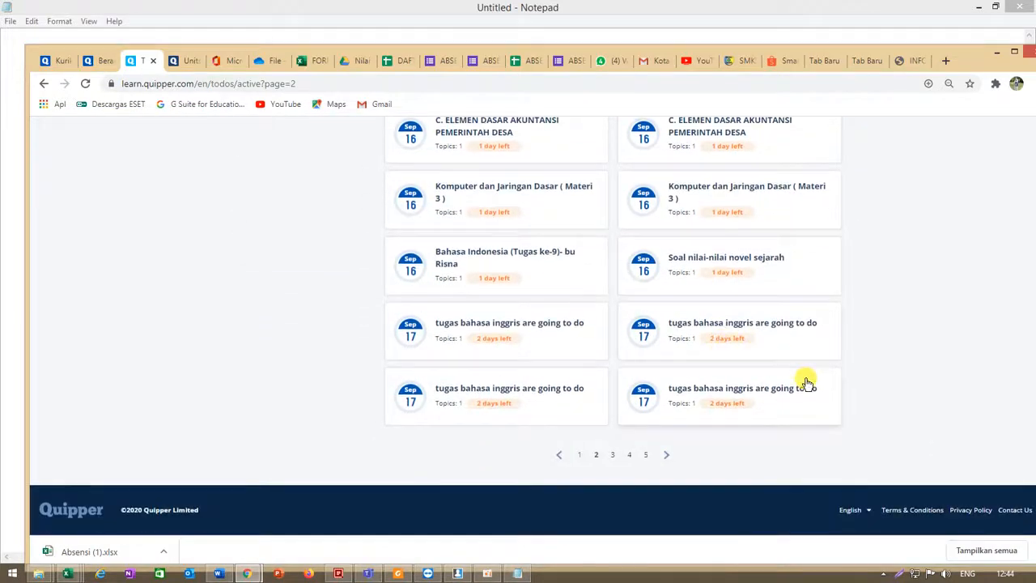
{"action": "left_click", "coordinate": [613, 454]}
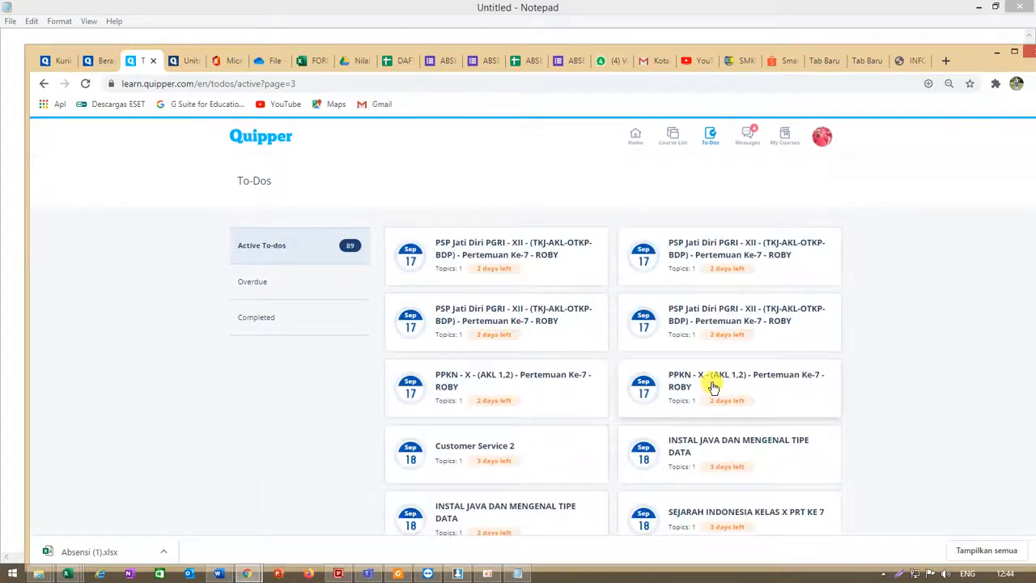
{"action": "scroll", "coordinate": [712, 387], "scroll_direction": "down", "scroll_amount": 2}
{"action": "scroll", "coordinate": [712, 387], "scroll_direction": "down", "scroll_amount": 4}
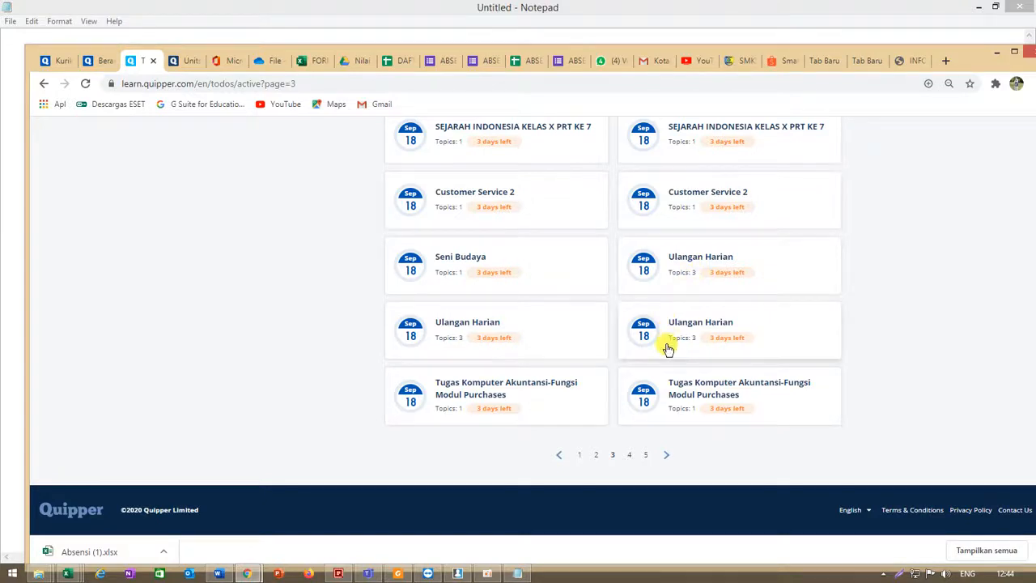
- Expand an Ulangan Harian to-do on page 3 to view its topics, then collapse it
{"action": "left_click", "coordinate": [465, 329]}
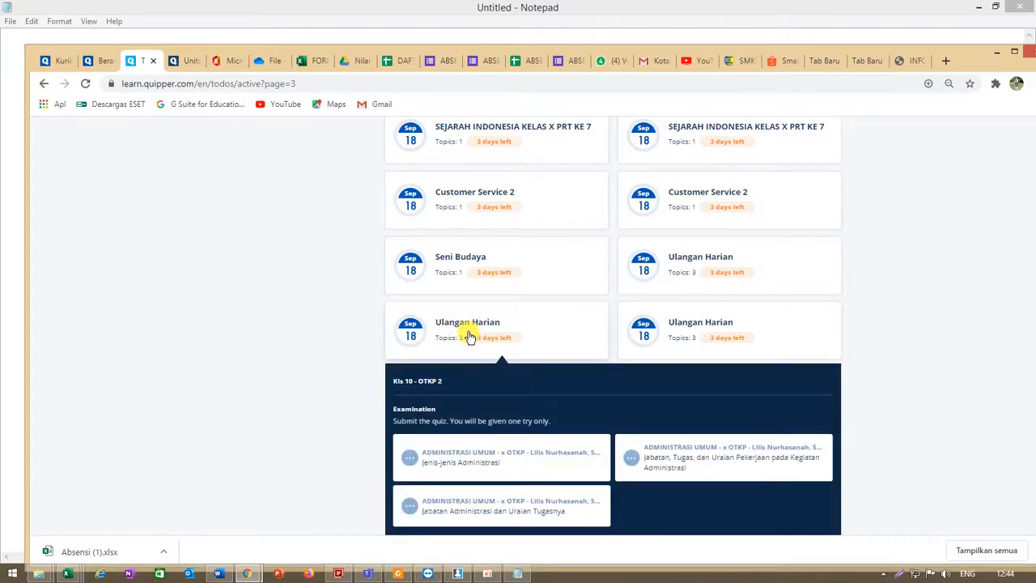
{"action": "scroll", "coordinate": [466, 332], "scroll_direction": "down", "scroll_amount": 2}
{"action": "scroll", "coordinate": [464, 336], "scroll_direction": "up", "scroll_amount": 1}
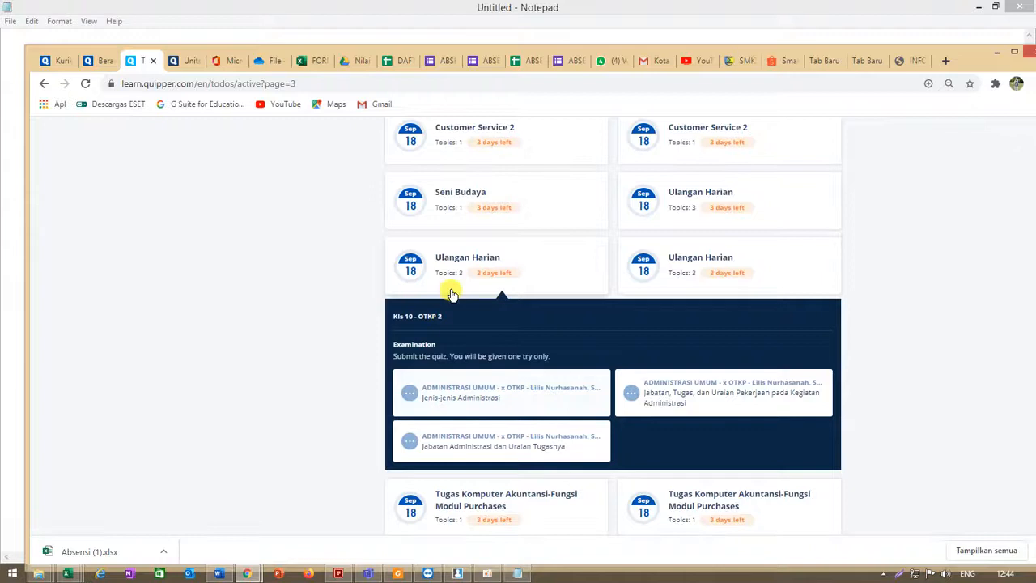
{"action": "left_click", "coordinate": [439, 266]}
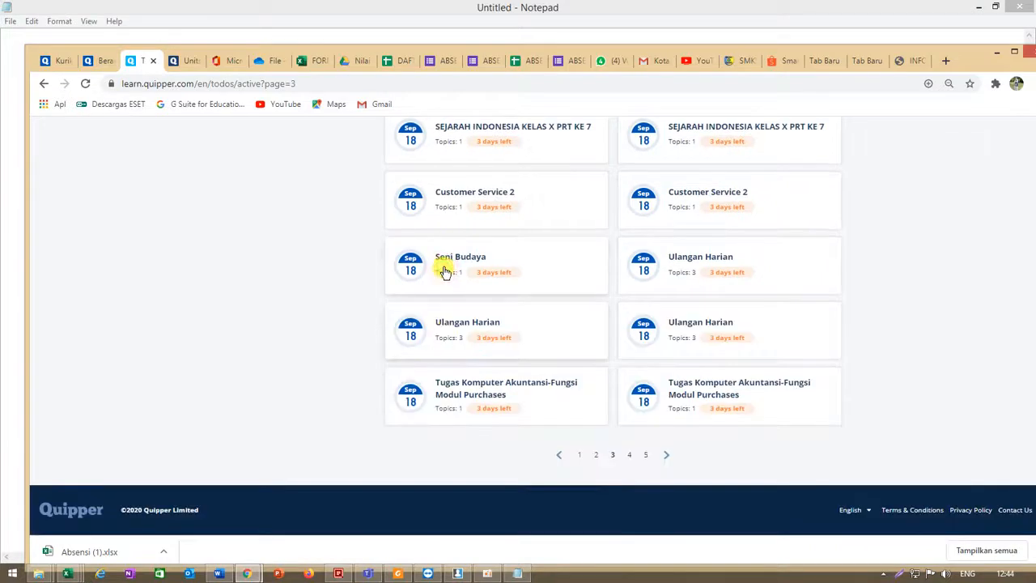
- Expand and collapse two Ulangan Harian to-dos on page 3 to view their topics
{"action": "left_click", "coordinate": [696, 270]}
{"action": "left_click", "coordinate": [696, 269]}
{"action": "left_click", "coordinate": [690, 337]}
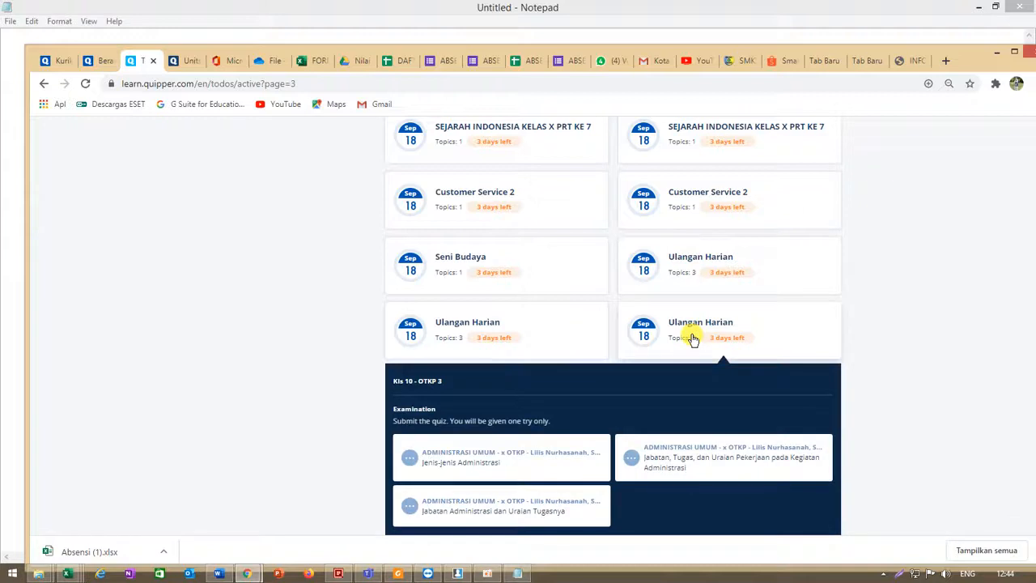
{"action": "left_click", "coordinate": [684, 327]}
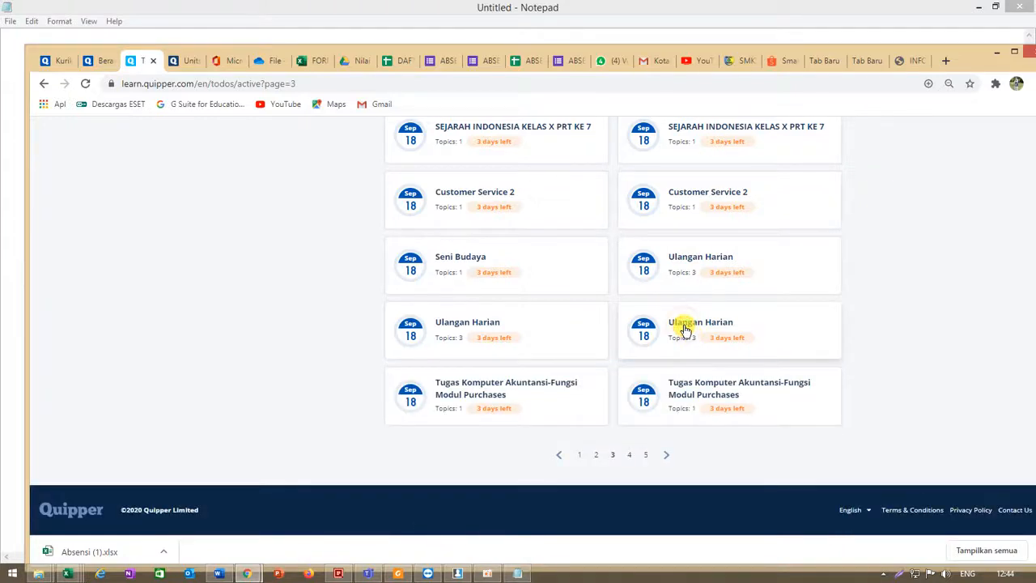
{"action": "scroll", "coordinate": [683, 328], "scroll_direction": "up", "scroll_amount": 1}
{"action": "scroll", "coordinate": [648, 405], "scroll_direction": "down", "scroll_amount": 1}
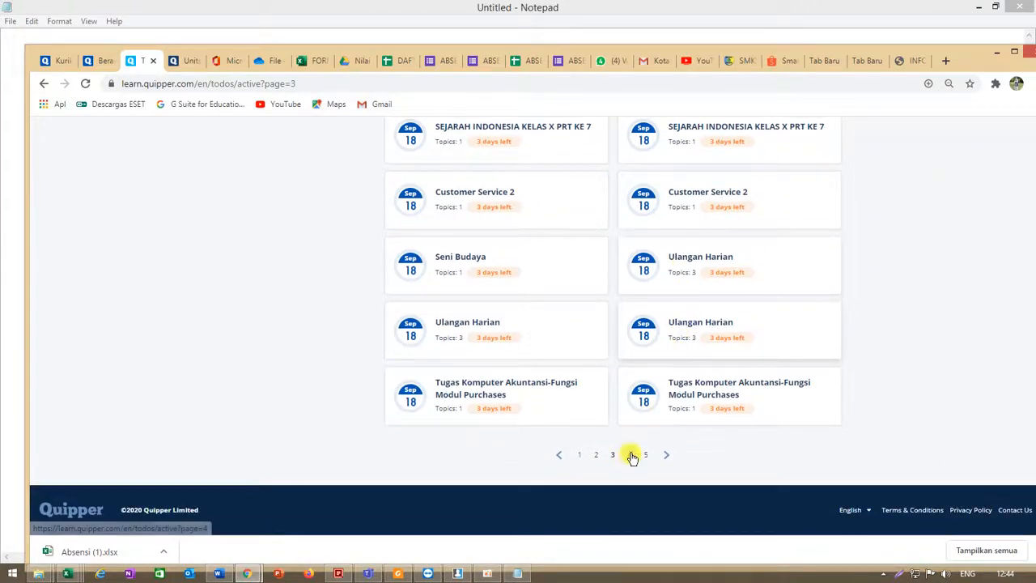
- Browse pages 4 and 5 of the active to-dos, then return to page 1
{"action": "left_click", "coordinate": [631, 455]}
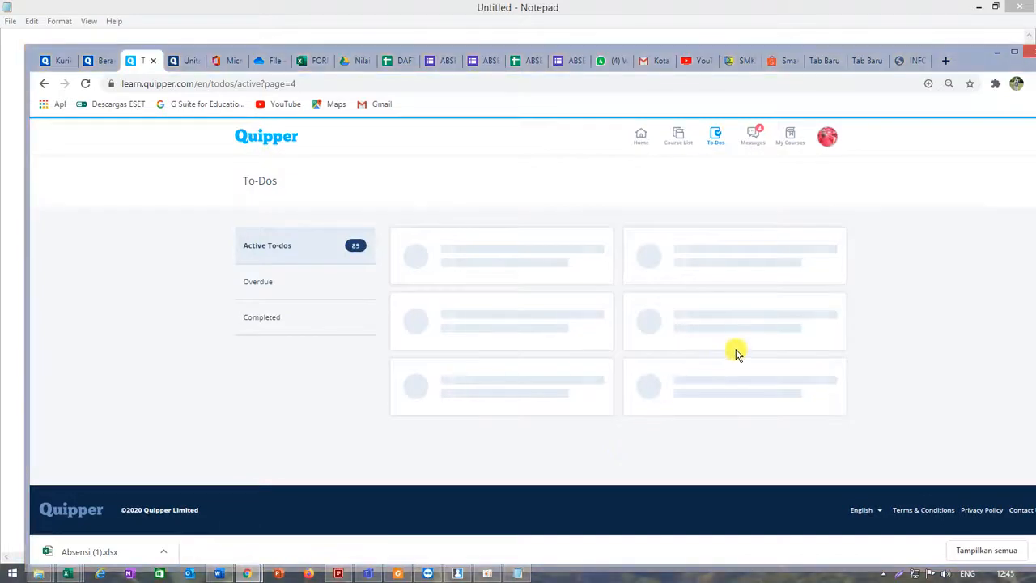
{"action": "scroll", "coordinate": [737, 353], "scroll_direction": "down", "scroll_amount": 5}
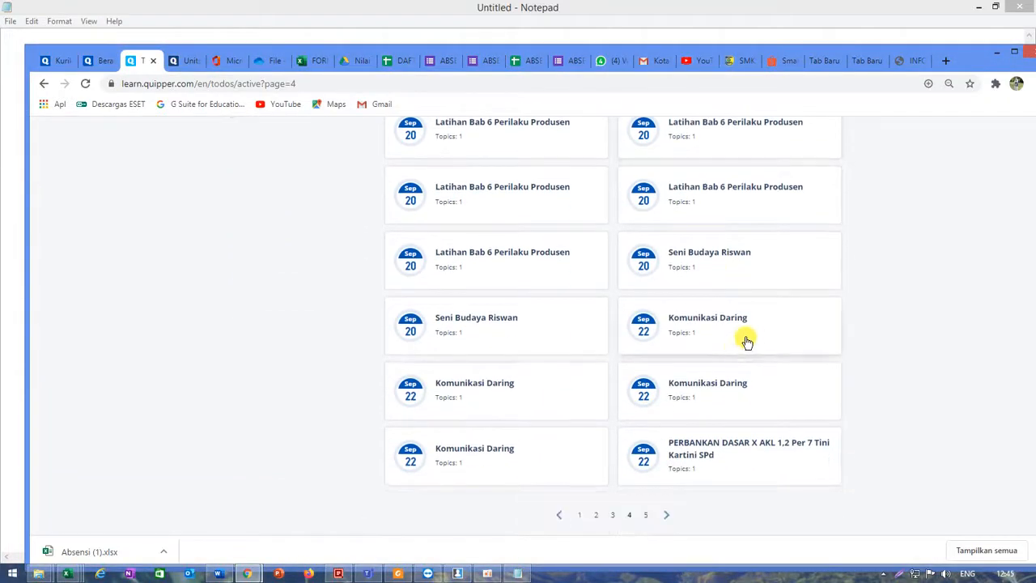
{"action": "left_click", "coordinate": [658, 518]}
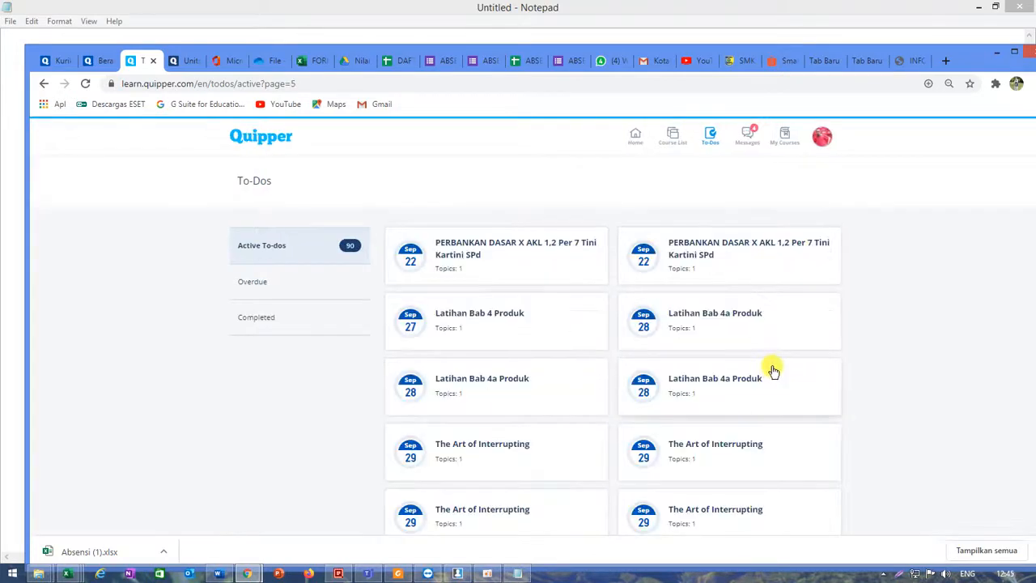
{"action": "scroll", "coordinate": [770, 372], "scroll_direction": "down", "scroll_amount": 2}
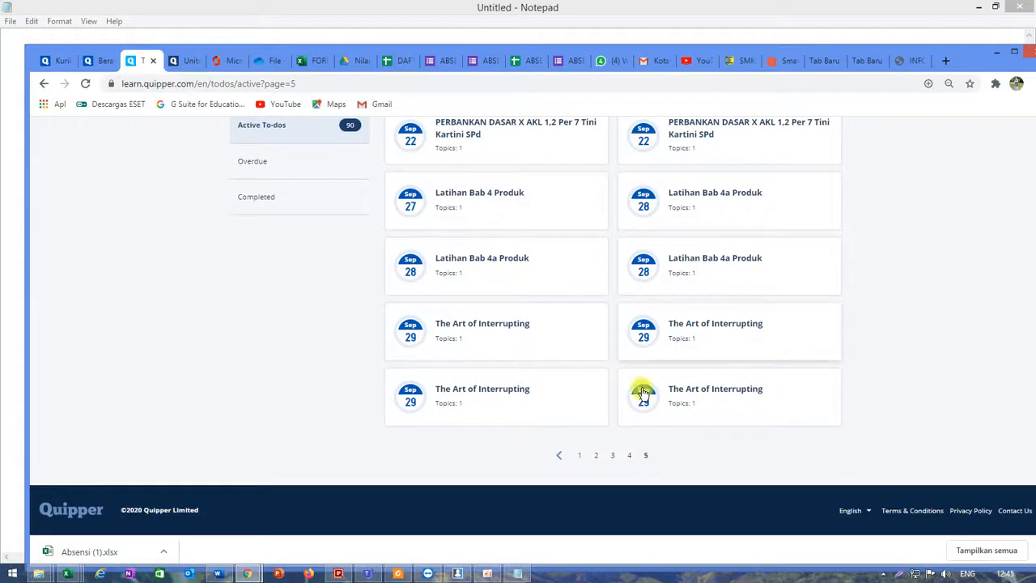
{"action": "left_click", "coordinate": [579, 455]}
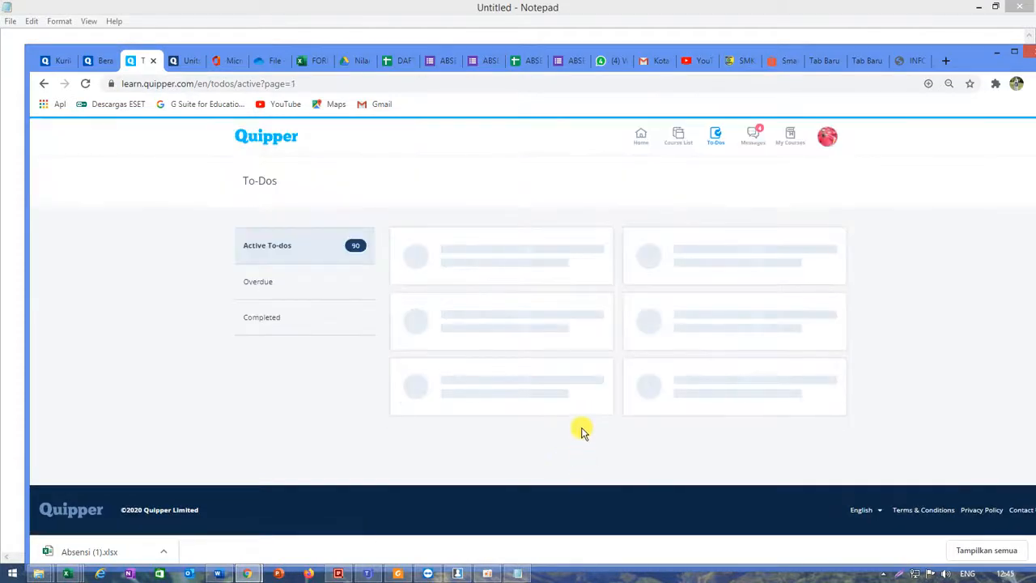
- Expand the PRETEST class Ulangan Harian to-do on page 1 and open its Entri Informasi Awal Perusahaan examination
{"action": "scroll", "coordinate": [579, 420], "scroll_direction": "down", "scroll_amount": 5}
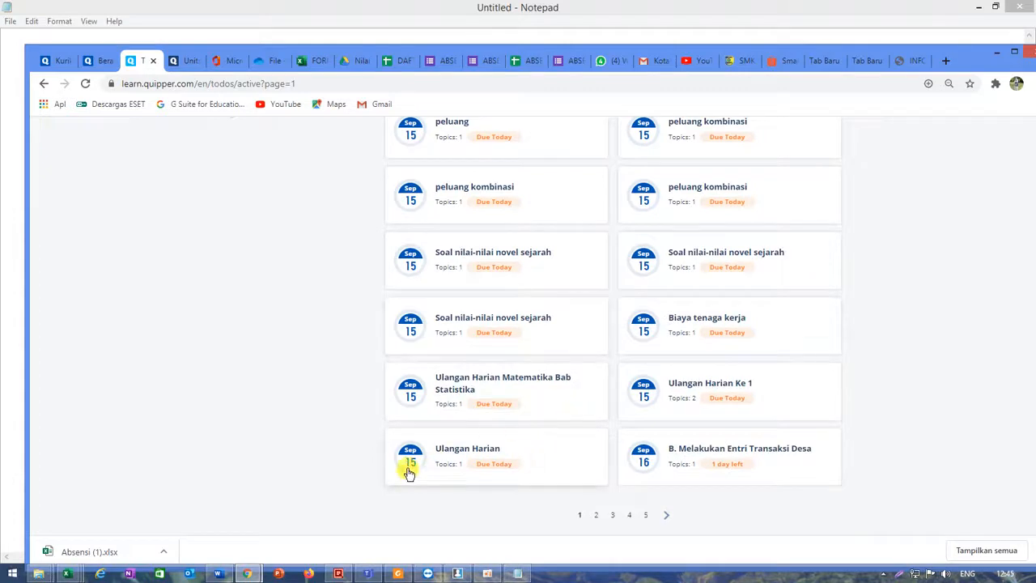
{"action": "left_click", "coordinate": [449, 458]}
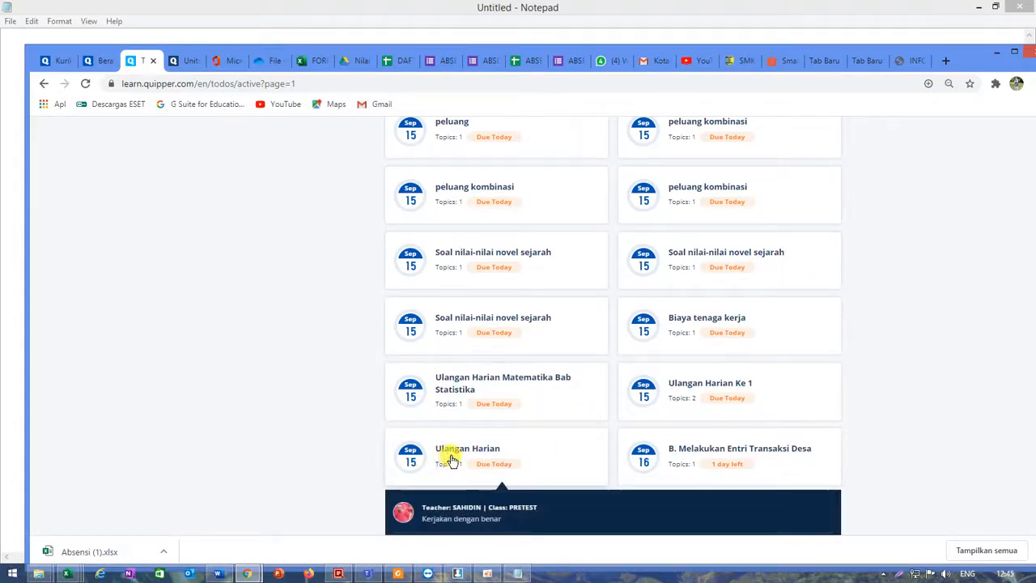
{"action": "scroll", "coordinate": [458, 462], "scroll_direction": "down", "scroll_amount": 2}
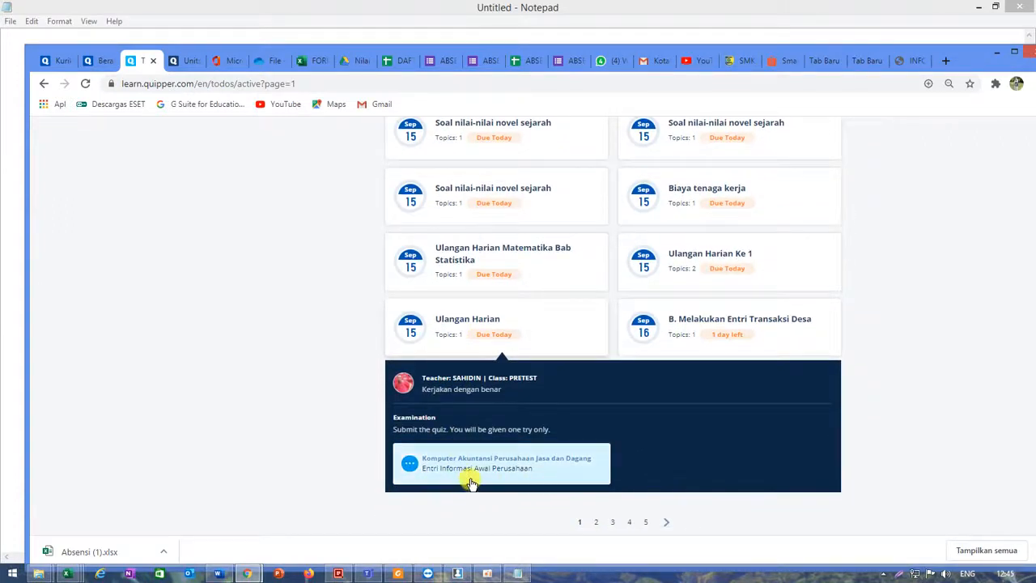
{"action": "scroll", "coordinate": [631, 436], "scroll_direction": "down", "scroll_amount": 1}
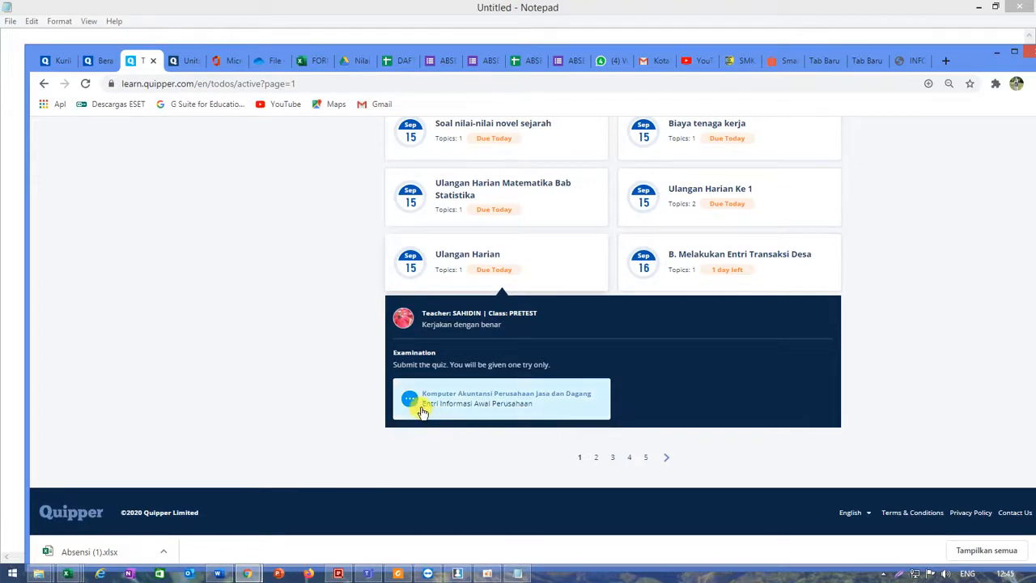
{"action": "left_click", "coordinate": [498, 403]}
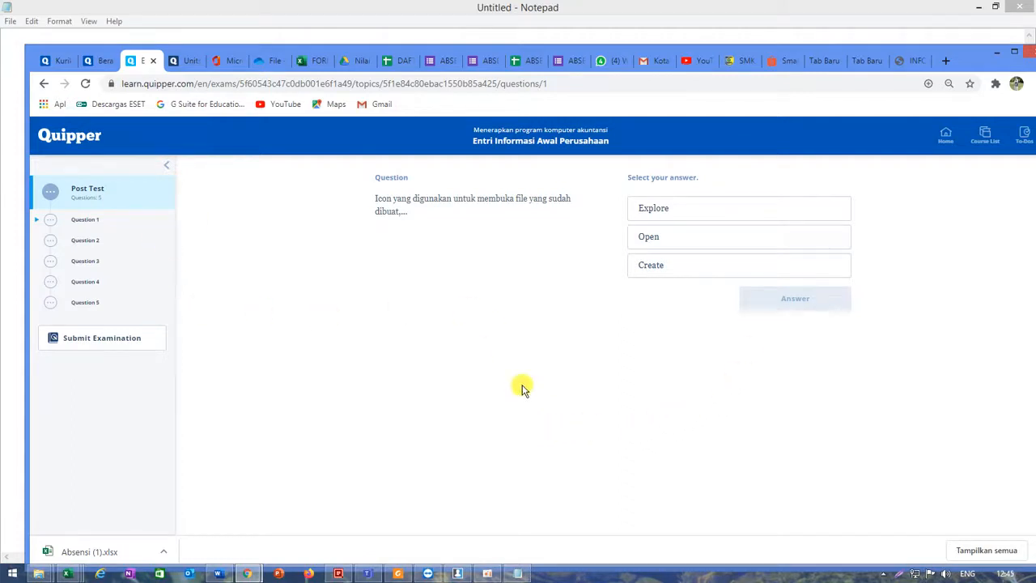
- Answer questions 1 to 3 with Explore, Exit and Bulan terjadinya transaksi
{"action": "left_click", "coordinate": [672, 207]}
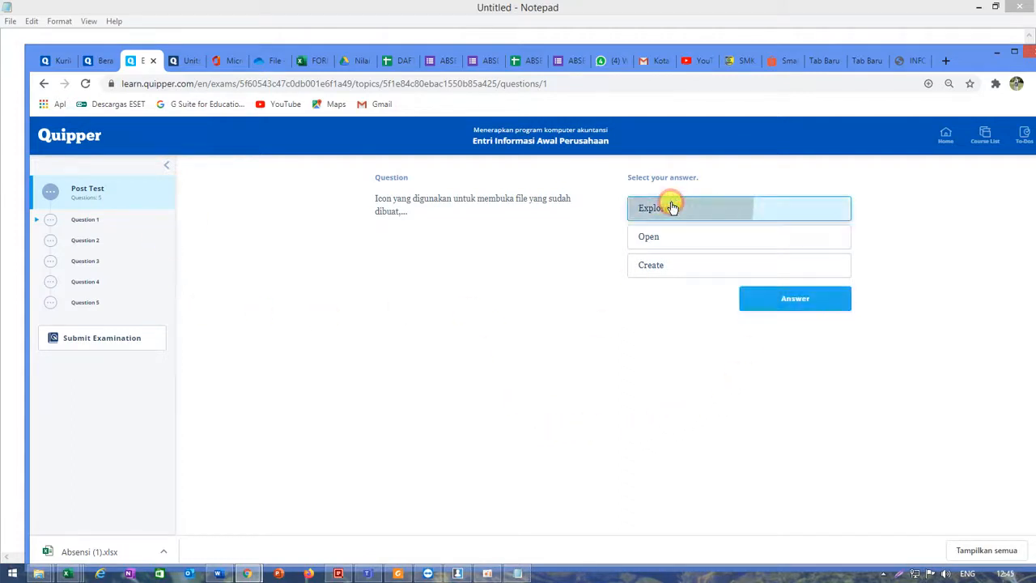
{"action": "left_click", "coordinate": [769, 307]}
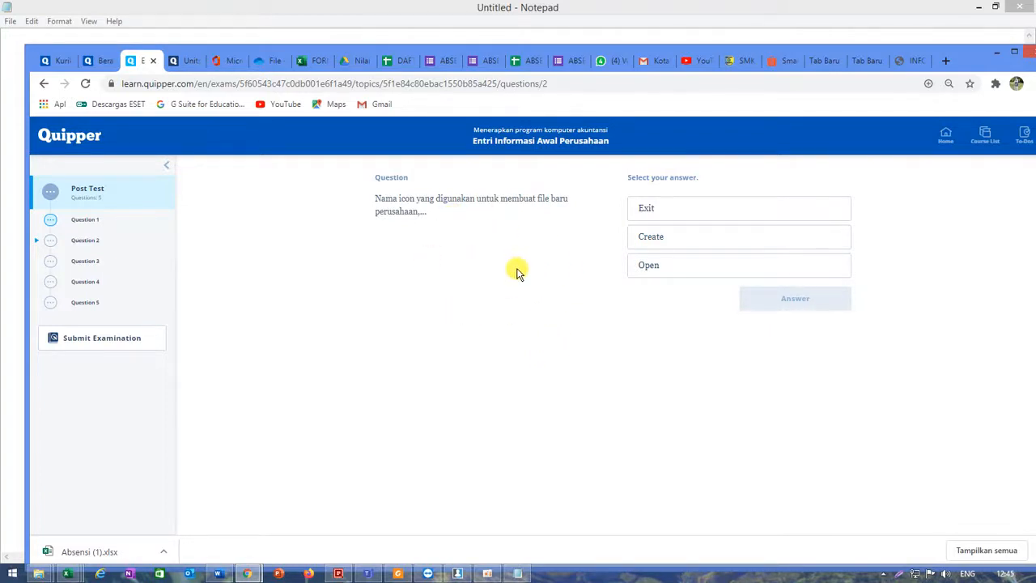
{"action": "left_click", "coordinate": [709, 213]}
{"action": "left_click", "coordinate": [798, 301]}
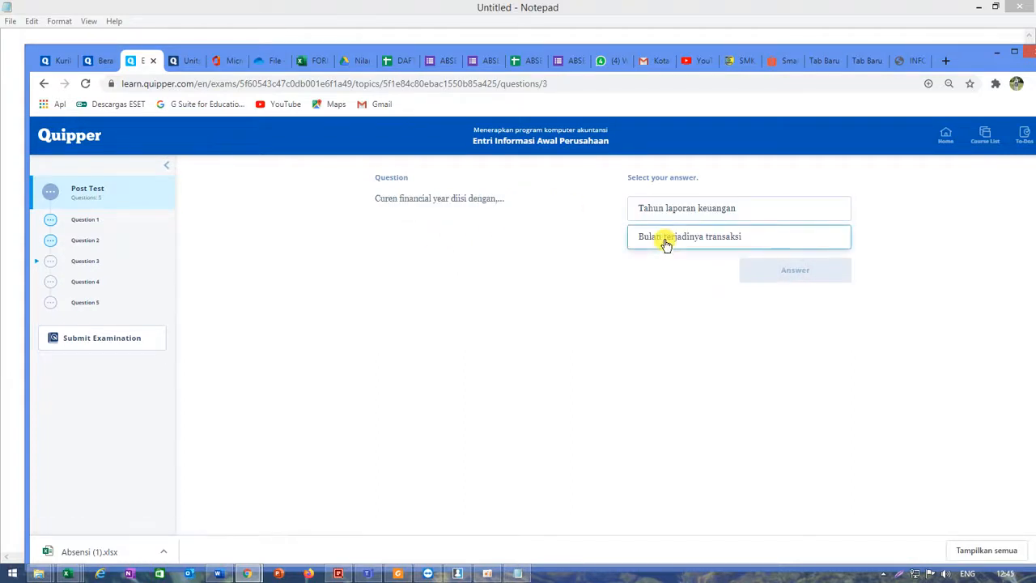
{"action": "left_click", "coordinate": [665, 241]}
{"action": "left_click", "coordinate": [783, 274]}
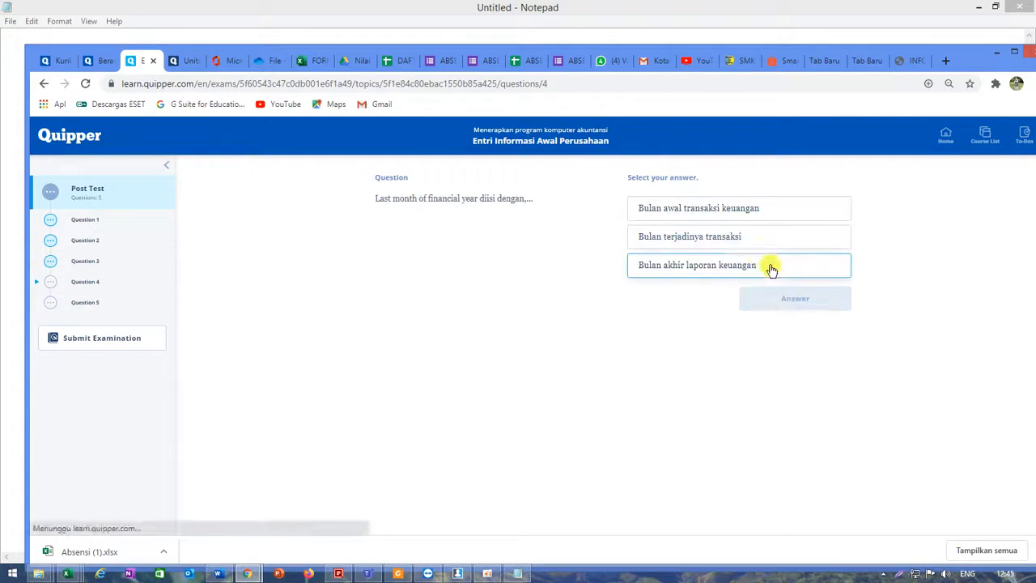
- Answer question 4 with Bulan terjadinya transaksi and question 5 with 2, then submit the examination
{"action": "left_click", "coordinate": [689, 236]}
{"action": "left_click", "coordinate": [770, 297]}
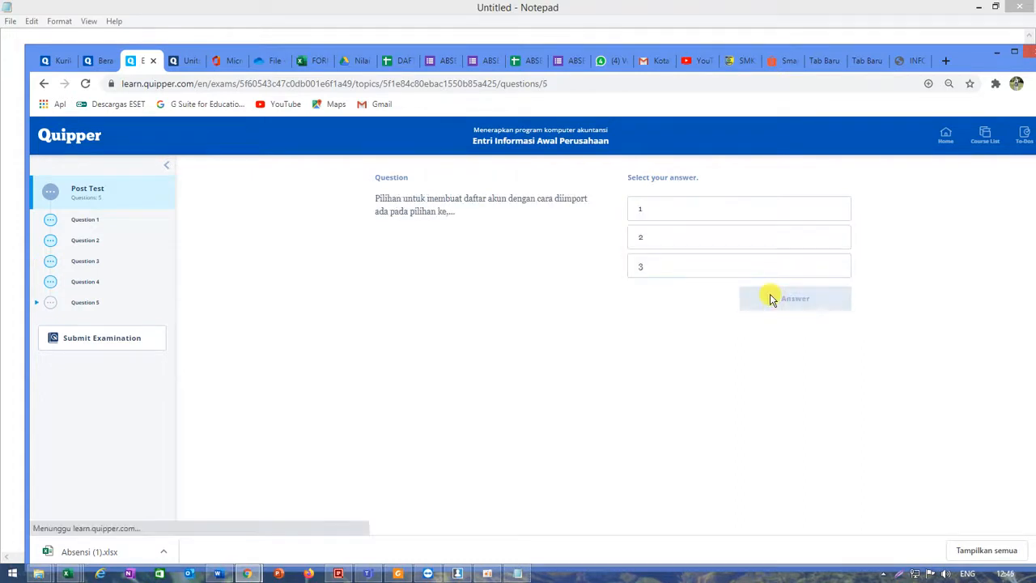
{"action": "left_click", "coordinate": [652, 240]}
{"action": "left_click", "coordinate": [798, 298]}
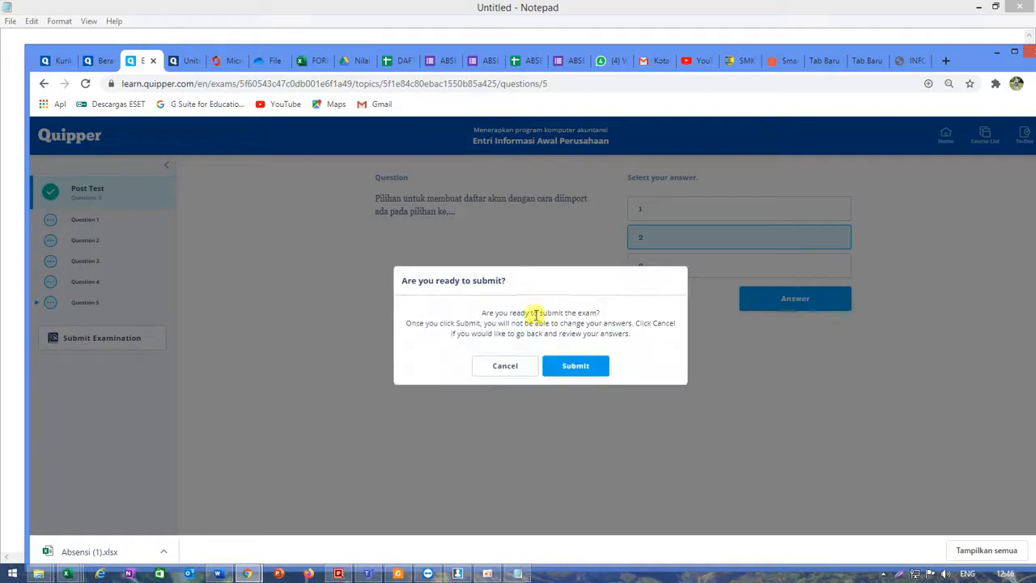
{"action": "left_click", "coordinate": [575, 369]}
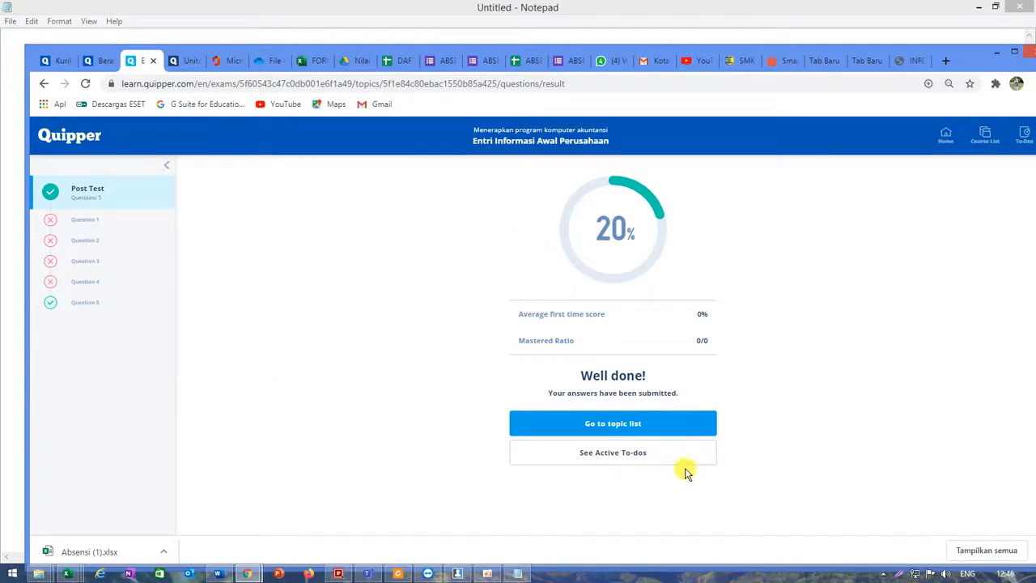
- Go to the topic list from the exam result page
{"action": "left_click", "coordinate": [597, 423]}
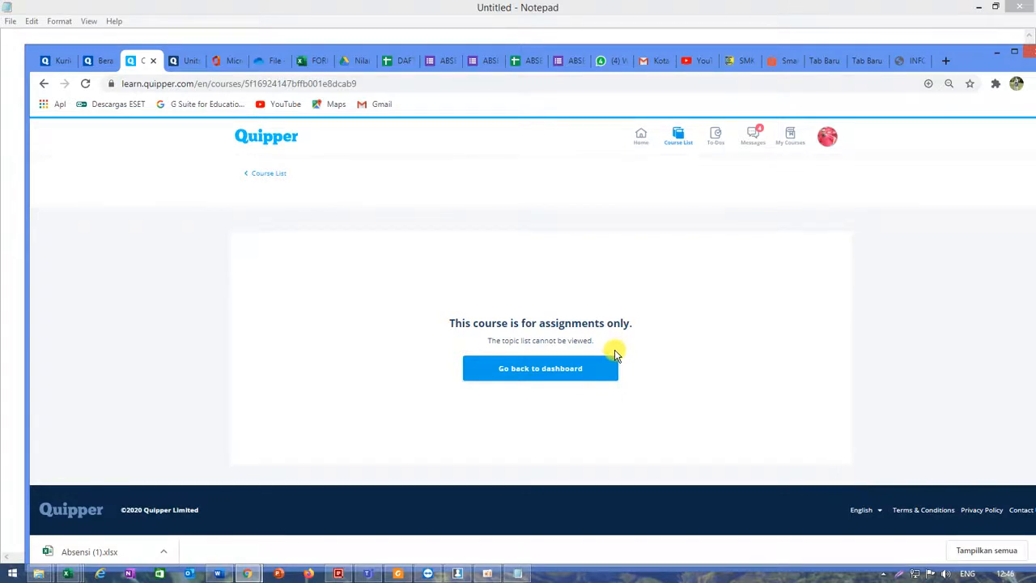
{"action": "left_click", "coordinate": [487, 573]}
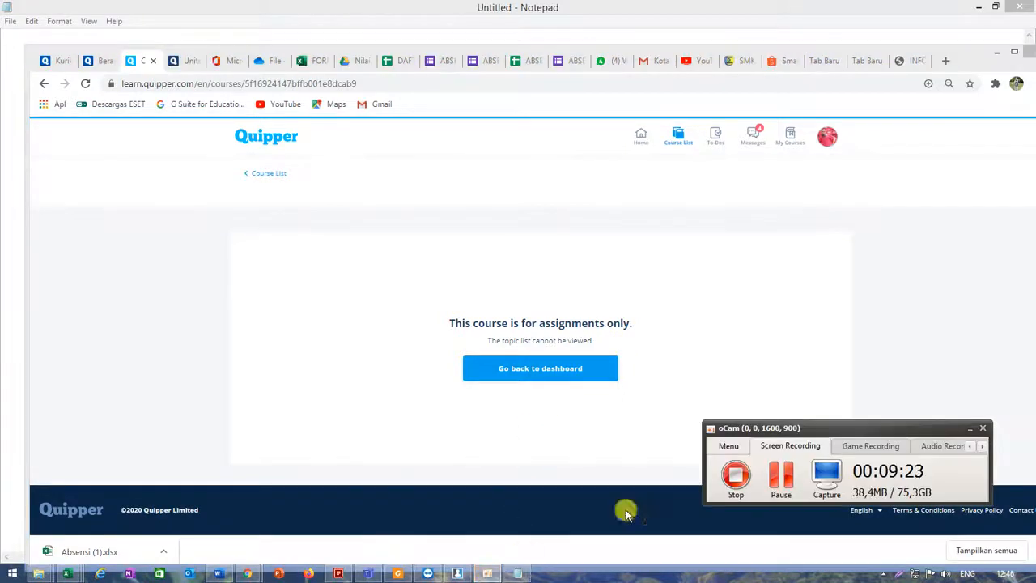